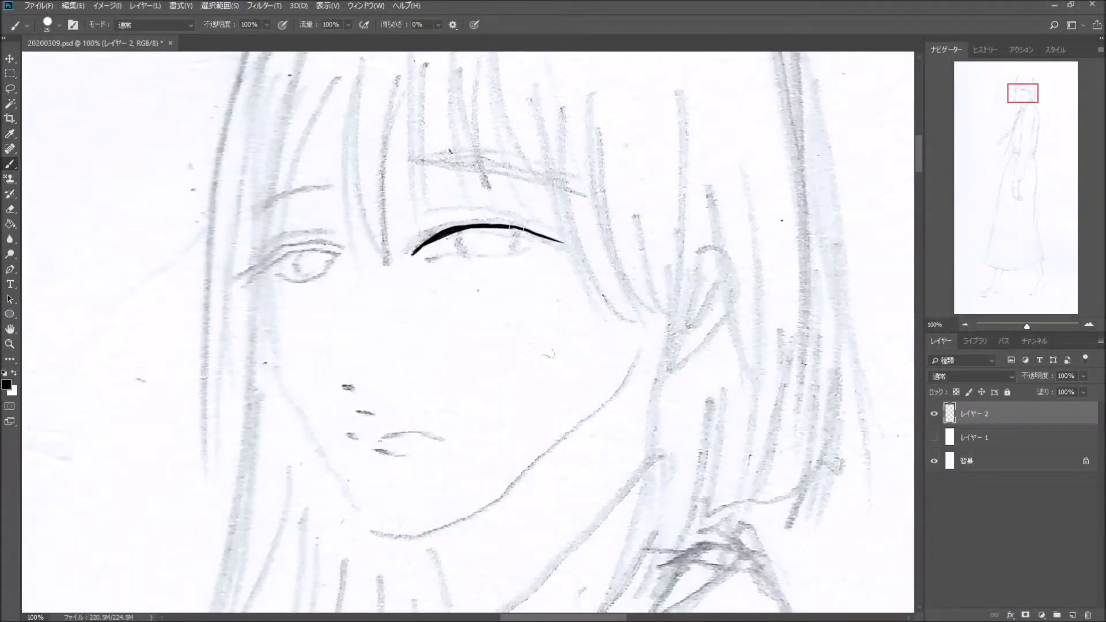
# Ink both eyes with lids, lashes and crease, plus both eyebrows.
pyautogui.moveTo(426, 243)
pyautogui.mouseDown()
pyautogui.moveTo(571, 245)
pyautogui.moveTo(528, 254)
pyautogui.mouseUp()
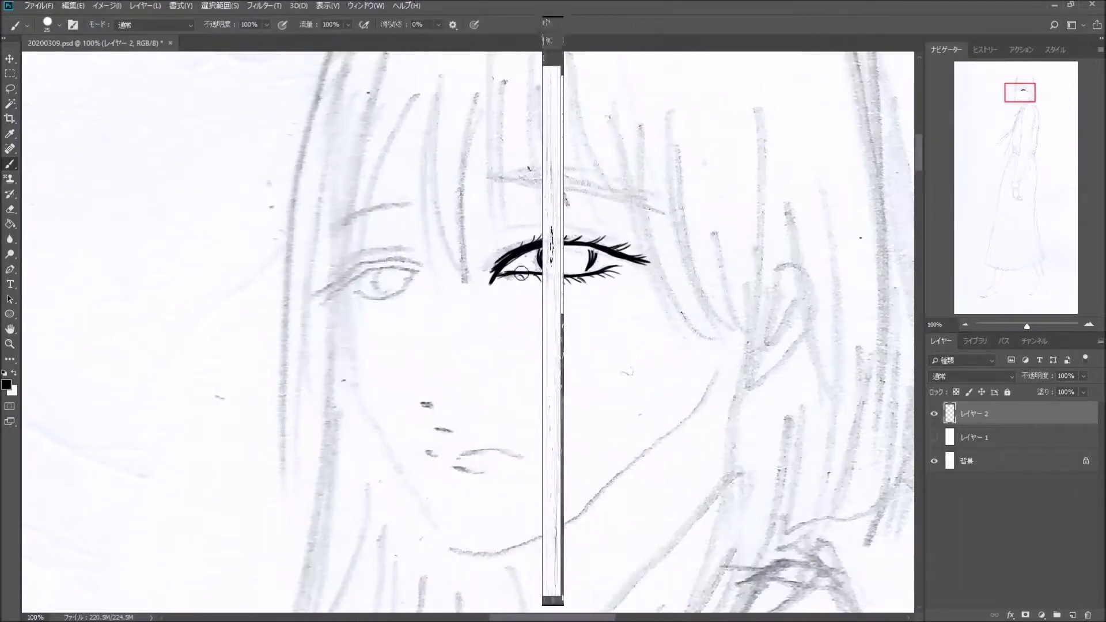
pyautogui.moveTo(422, 279); pyautogui.dragTo(328, 298)
pyautogui.moveTo(372, 270); pyautogui.dragTo(353, 266)
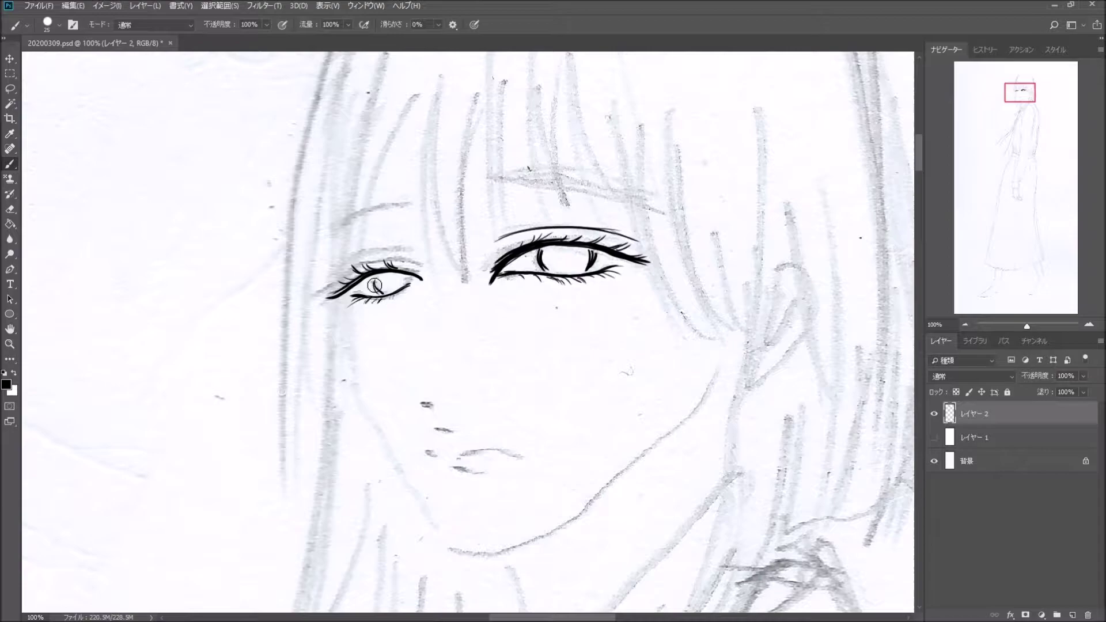
pyautogui.moveTo(419, 261); pyautogui.dragTo(338, 275)
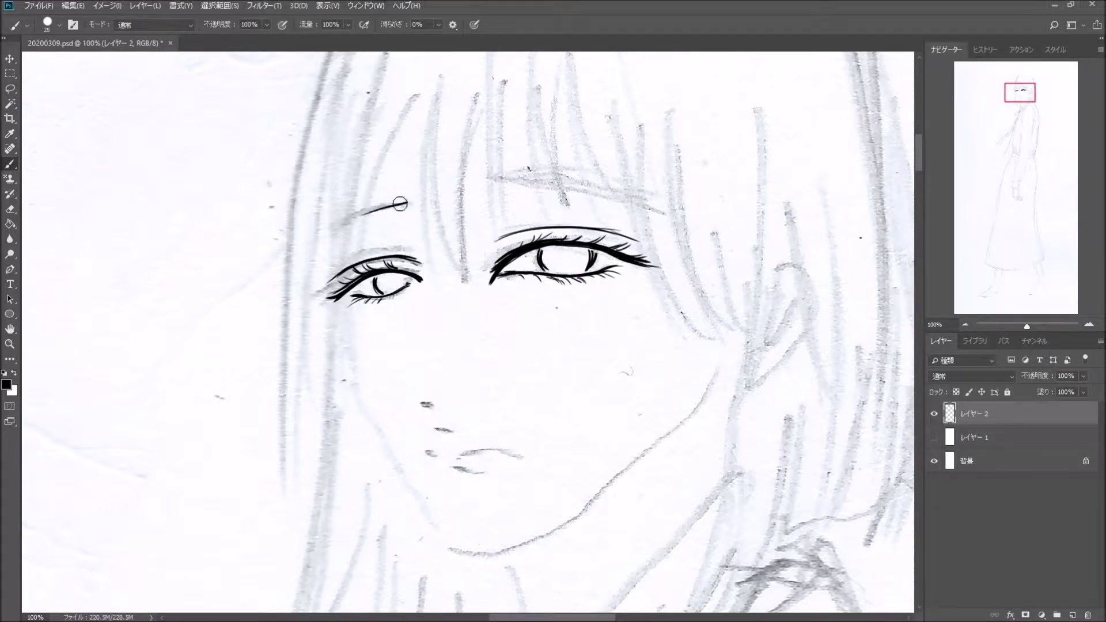
pyautogui.moveTo(400, 203); pyautogui.dragTo(329, 229)
pyautogui.moveTo(501, 181)
pyautogui.mouseDown()
pyautogui.moveTo(661, 206)
pyautogui.moveTo(543, 181)
pyautogui.moveTo(496, 187)
pyautogui.mouseUp()
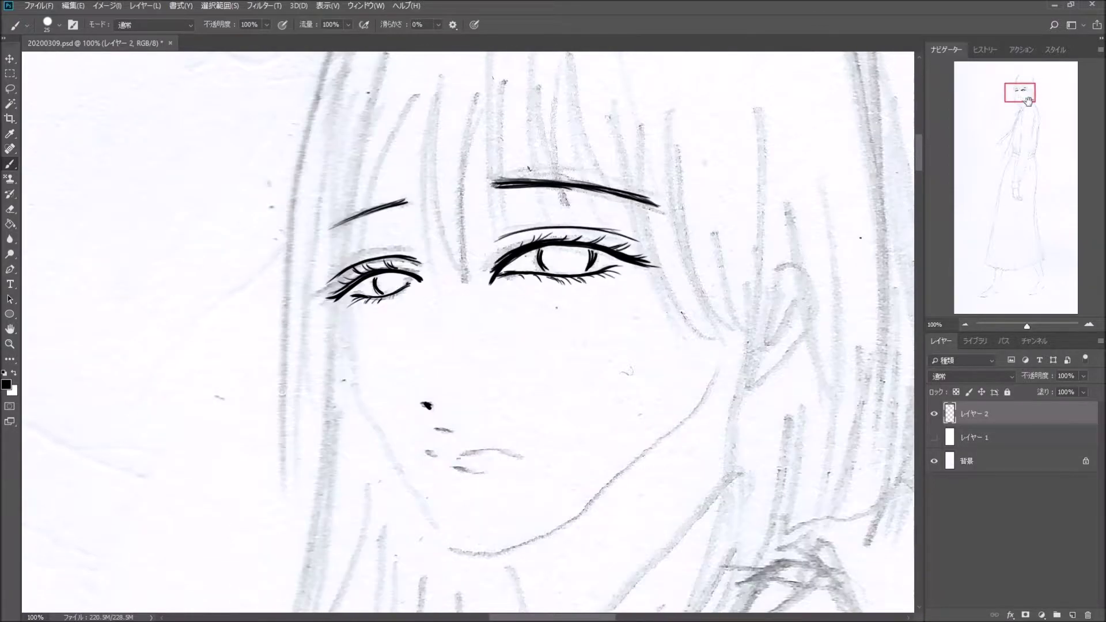
# Ink the jaw contour, nostril dot, lips and ear, then zoom out to see the head.
pyautogui.moveTo(1029, 101); pyautogui.dragTo(1029, 105)
pyautogui.moveTo(309, 226); pyautogui.dragTo(339, 337)
pyautogui.moveTo(346, 353)
pyautogui.mouseDown()
pyautogui.moveTo(395, 424)
pyautogui.moveTo(484, 449)
pyautogui.moveTo(630, 340)
pyautogui.moveTo(673, 291)
pyautogui.mouseUp()
pyautogui.click(397, 353)
pyautogui.moveTo(424, 357); pyautogui.dragTo(486, 356)
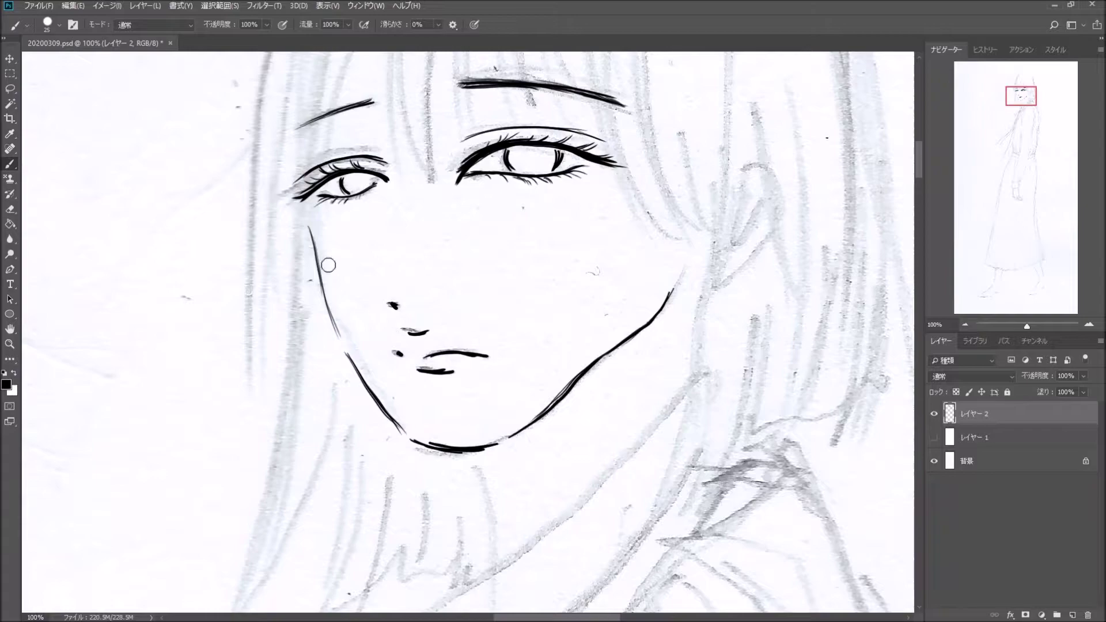
pyautogui.moveTo(309, 226); pyautogui.dragTo(337, 337)
pyautogui.moveTo(345, 353)
pyautogui.mouseDown()
pyautogui.moveTo(401, 432)
pyautogui.moveTo(479, 448)
pyautogui.mouseUp()
pyautogui.moveTo(762, 236); pyautogui.dragTo(709, 299)
pyautogui.moveTo(758, 202); pyautogui.dragTo(723, 283)
pyautogui.click(965, 325)
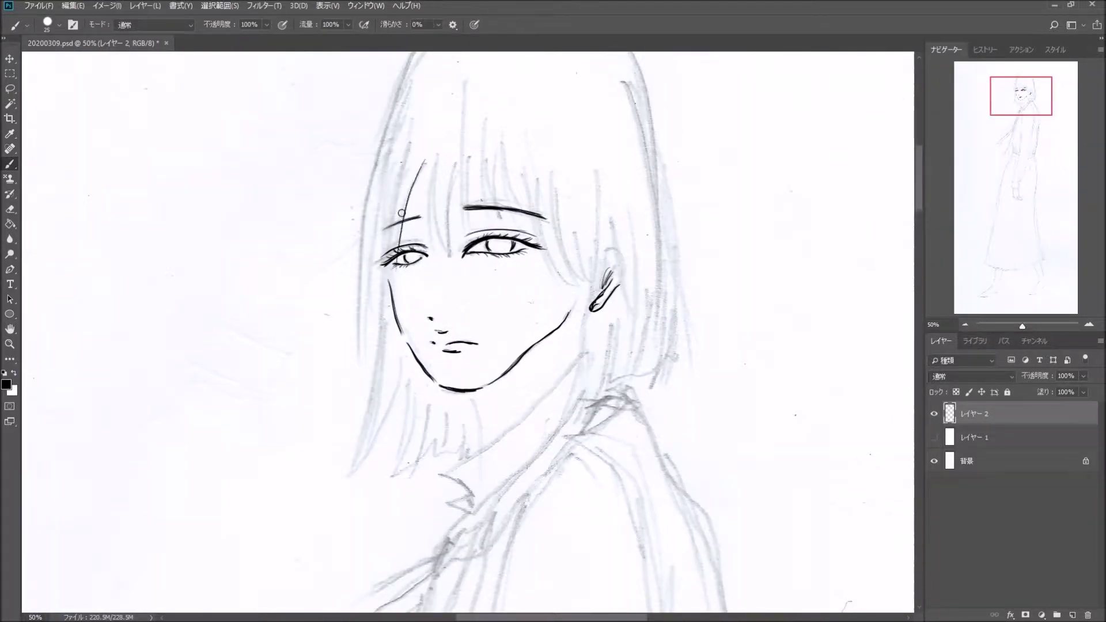
# Ink hair strands across the bangs and down the right side past the ear.
pyautogui.moveTo(410, 139); pyautogui.dragTo(381, 314)
pyautogui.moveTo(435, 149)
pyautogui.mouseDown()
pyautogui.moveTo(431, 253)
pyautogui.moveTo(452, 262)
pyautogui.mouseUp()
pyautogui.moveTo(481, 124); pyautogui.dragTo(470, 230)
pyautogui.moveTo(497, 150)
pyautogui.mouseDown()
pyautogui.moveTo(501, 212)
pyautogui.moveTo(515, 221)
pyautogui.mouseUp()
pyautogui.moveTo(504, 144); pyautogui.dragTo(532, 236)
pyautogui.moveTo(521, 170); pyautogui.dragTo(567, 282)
pyautogui.moveTo(553, 190); pyautogui.dragTo(591, 288)
pyautogui.moveTo(585, 211)
pyautogui.mouseDown()
pyautogui.moveTo(599, 299)
pyautogui.moveTo(628, 328)
pyautogui.mouseUp()
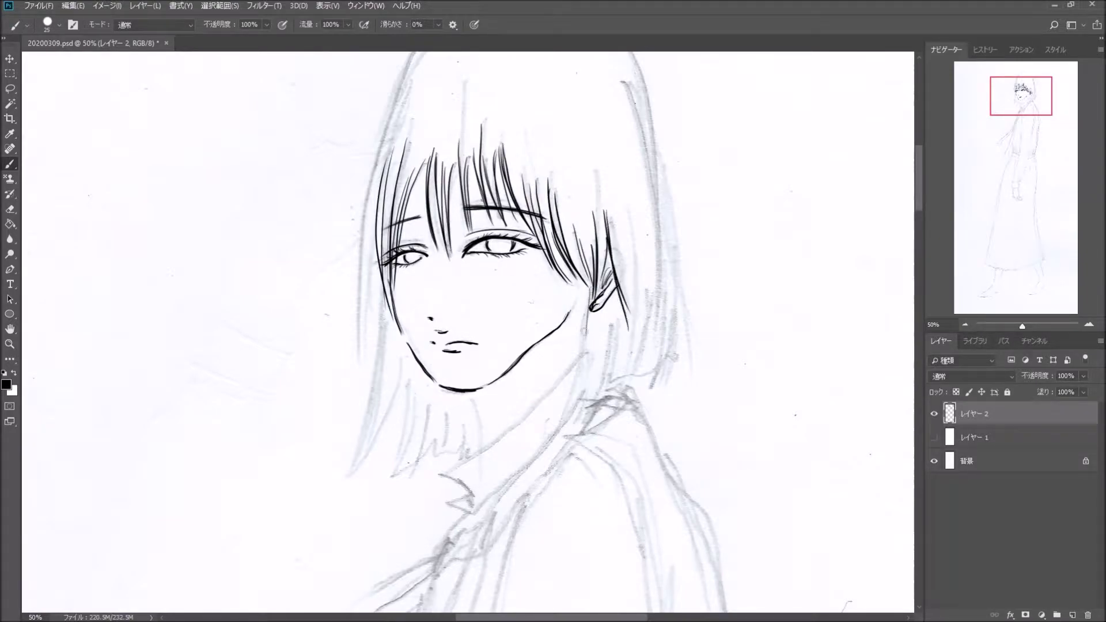
pyautogui.moveTo(629, 219); pyautogui.dragTo(635, 302)
pyautogui.moveTo(651, 272); pyautogui.dragTo(615, 393)
# Ink the outer hair contours and extend right-side strands past the jaw with a hooked end.
pyautogui.moveTo(1027, 103); pyautogui.dragTo(1030, 95)
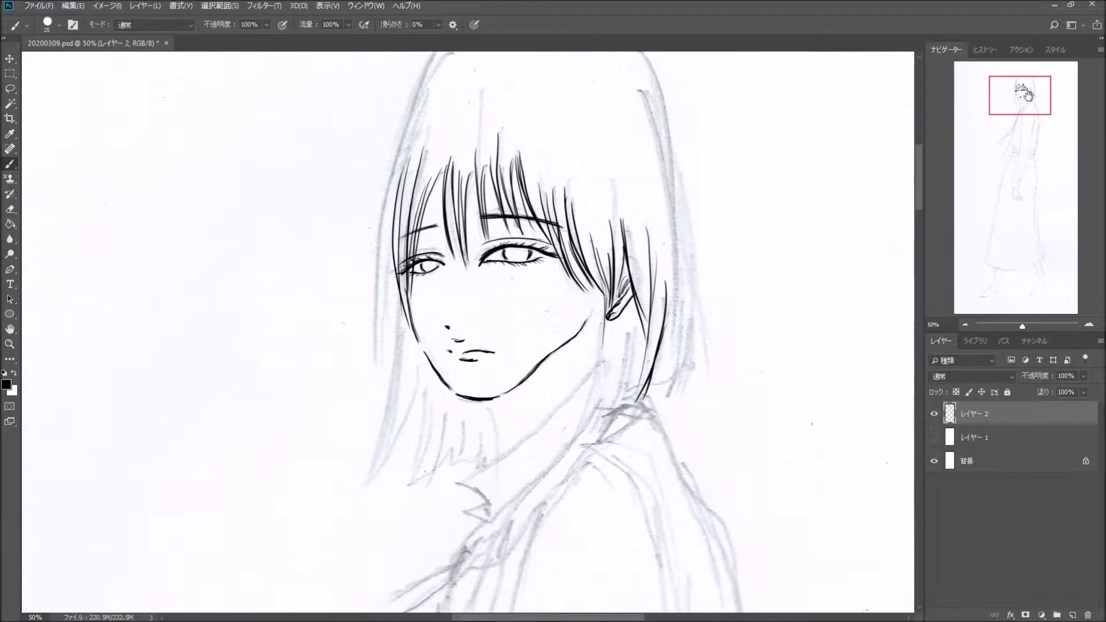
pyautogui.moveTo(402, 131)
pyautogui.mouseDown()
pyautogui.moveTo(349, 216)
pyautogui.moveTo(316, 455)
pyautogui.mouseUp()
pyautogui.moveTo(616, 397)
pyautogui.mouseDown()
pyautogui.moveTo(586, 148)
pyautogui.moveTo(628, 432)
pyautogui.mouseUp()
pyautogui.moveTo(609, 230); pyautogui.dragTo(608, 496)
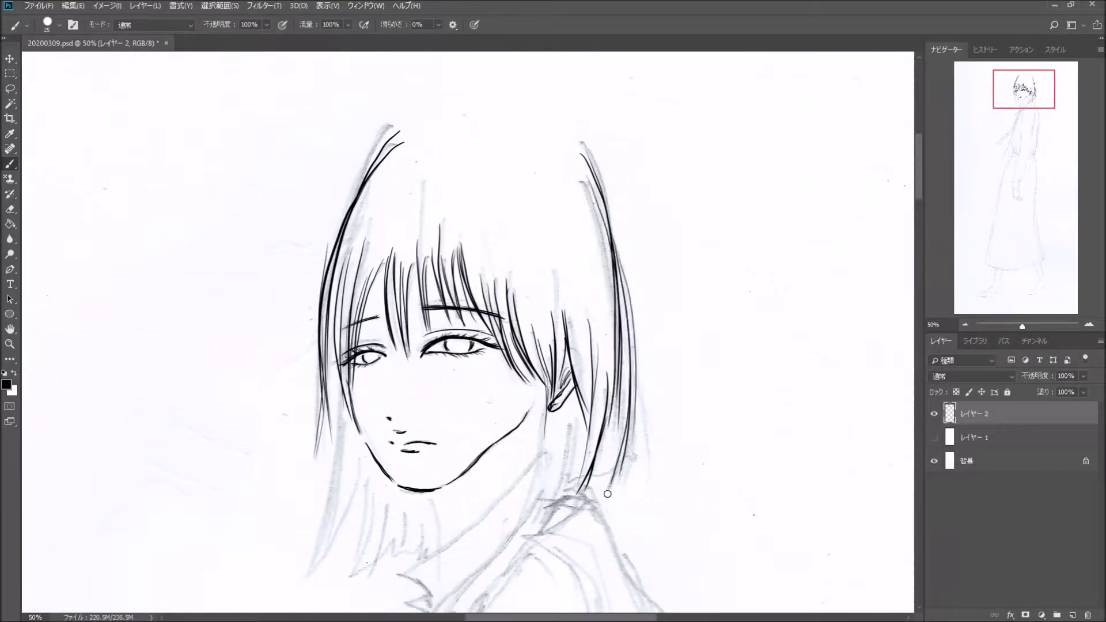
pyautogui.moveTo(632, 323); pyautogui.dragTo(655, 469)
pyautogui.moveTo(548, 412); pyautogui.dragTo(501, 492)
pyautogui.moveTo(591, 441); pyautogui.dragTo(527, 516)
pyautogui.moveTo(599, 472); pyautogui.dragTo(617, 454)
# Ink strands and hair ends on the lower left of the bob.
pyautogui.moveTo(340, 388); pyautogui.dragTo(314, 550)
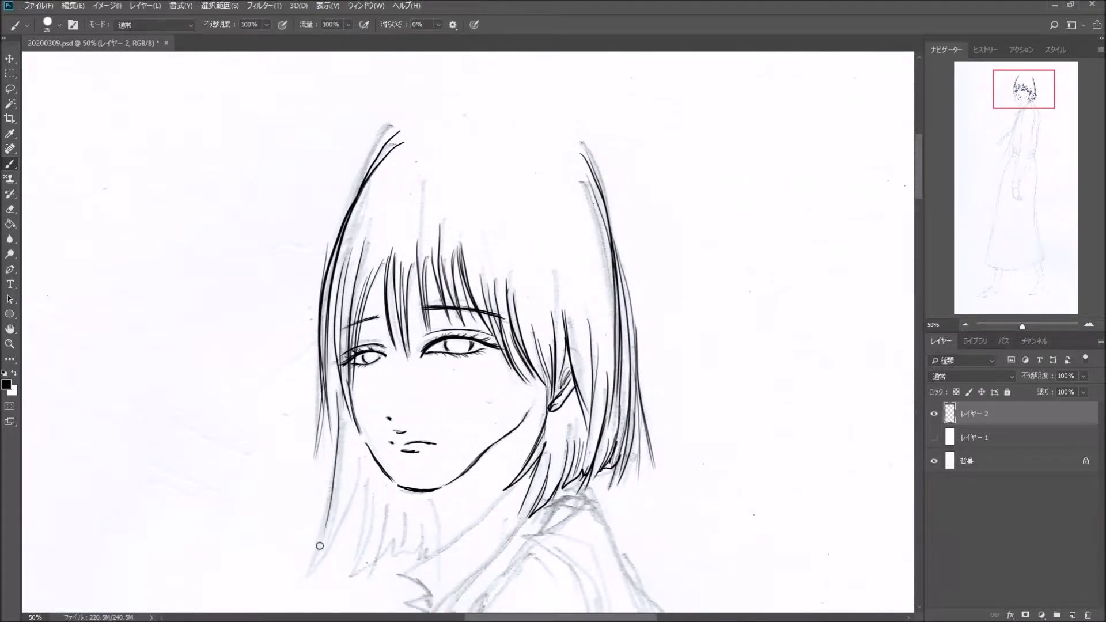
pyautogui.moveTo(1028, 97); pyautogui.dragTo(1028, 109)
pyautogui.moveTo(357, 291); pyautogui.dragTo(311, 392)
pyautogui.moveTo(369, 303); pyautogui.dragTo(354, 395)
pyautogui.moveTo(386, 332); pyautogui.dragTo(354, 397)
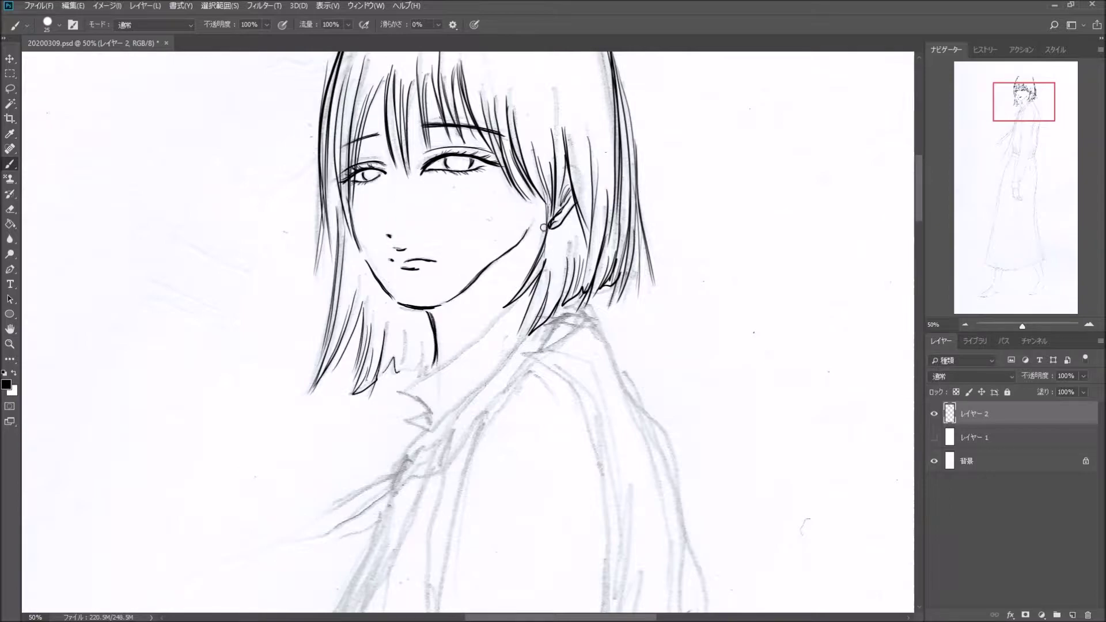
pyautogui.moveTo(406, 372); pyautogui.dragTo(435, 358)
# Fix the jaw stroke with the Eraser, redraw it, hatch the neck shadow and zoom out to 33.3%.
pyautogui.moveTo(530, 226); pyautogui.dragTo(461, 297)
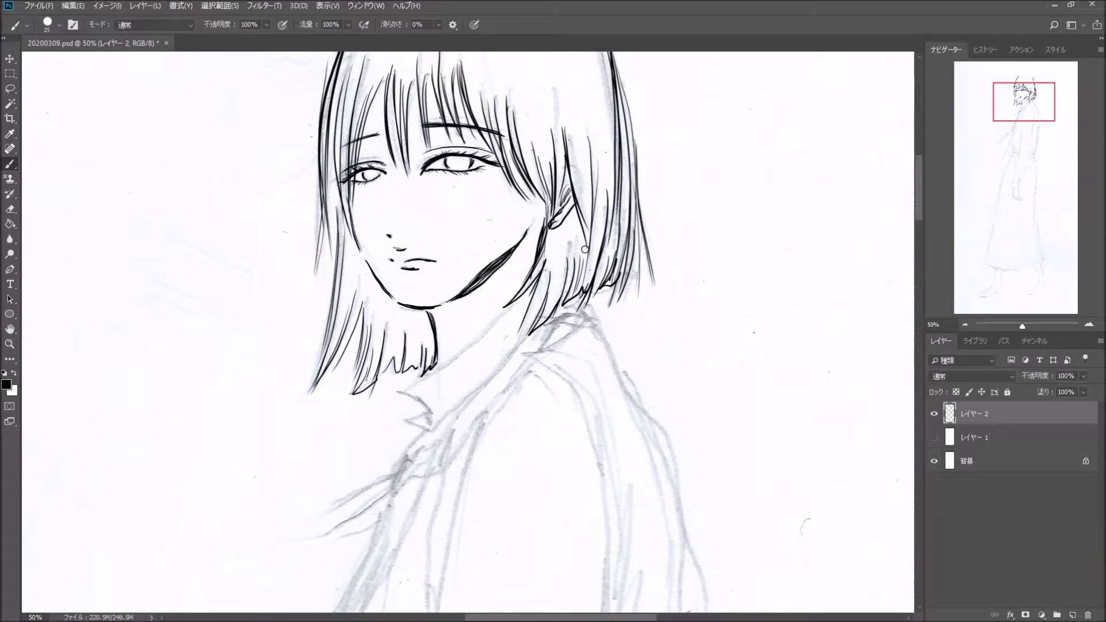
pyautogui.press('e')
pyautogui.moveTo(507, 248)
pyautogui.mouseDown()
pyautogui.moveTo(462, 295)
pyautogui.moveTo(515, 251)
pyautogui.moveTo(507, 270)
pyautogui.mouseUp()
pyautogui.click(10, 165)
pyautogui.moveTo(527, 248)
pyautogui.mouseDown()
pyautogui.moveTo(481, 291)
pyautogui.moveTo(489, 294)
pyautogui.mouseUp()
pyautogui.moveTo(521, 242); pyautogui.dragTo(470, 298)
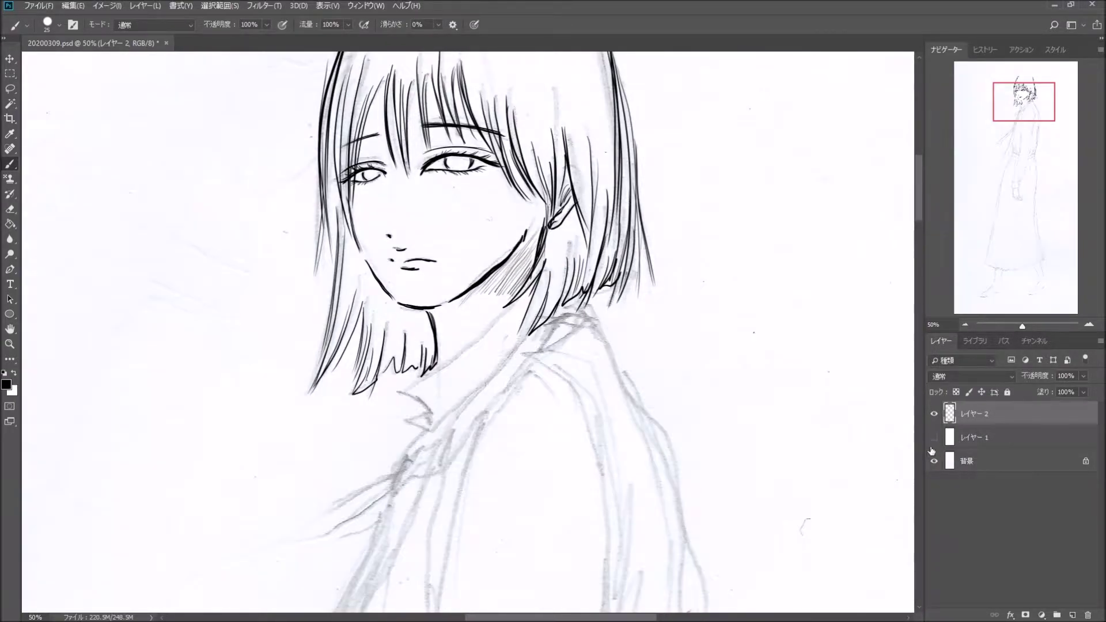
pyautogui.hotkey('ctrl', '-')
# On a new layer at 25% zoom, ink the collar, coat edge and long scarf ribbon.
pyautogui.hotkey('ctrl', 'shift', 'alt', 'n')
pyautogui.hotkey('ctrl', '-')
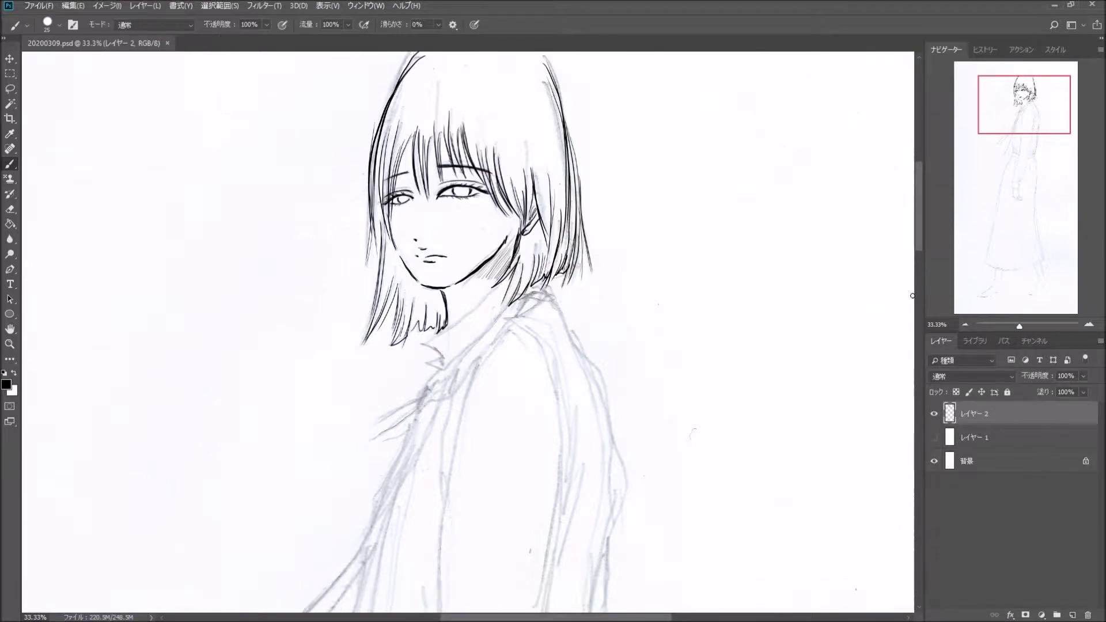
pyautogui.moveTo(451, 272); pyautogui.dragTo(433, 297)
pyautogui.moveTo(502, 228)
pyautogui.mouseDown()
pyautogui.moveTo(455, 275)
pyautogui.moveTo(438, 543)
pyautogui.mouseUp()
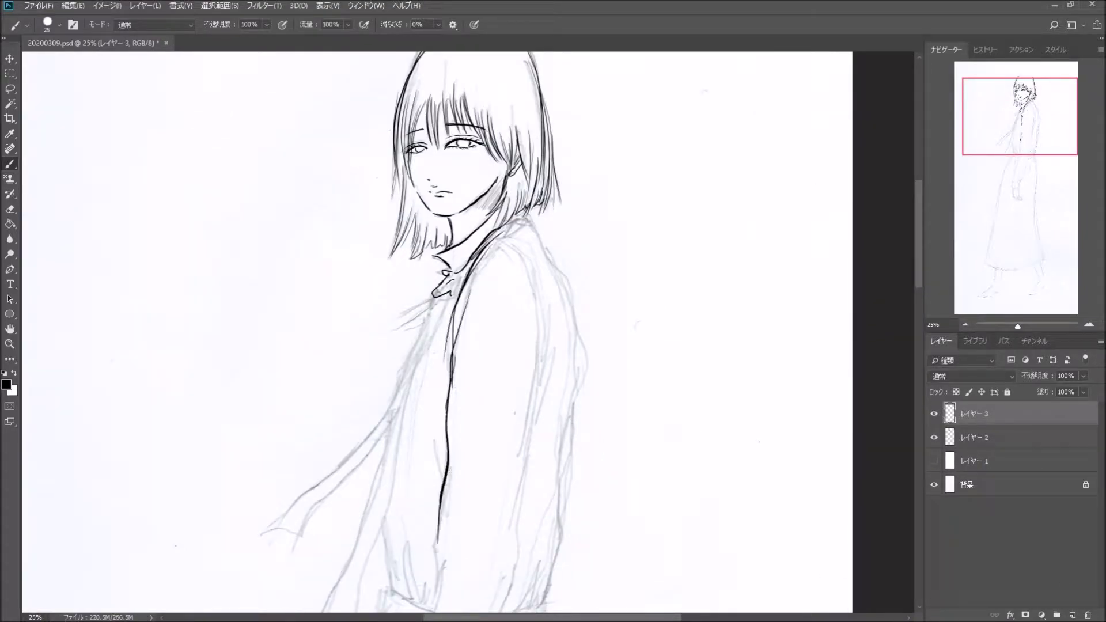
pyautogui.moveTo(421, 329); pyautogui.dragTo(270, 531)
pyautogui.moveTo(262, 533)
pyautogui.mouseDown()
pyautogui.moveTo(299, 544)
pyautogui.moveTo(448, 291)
pyautogui.mouseUp()
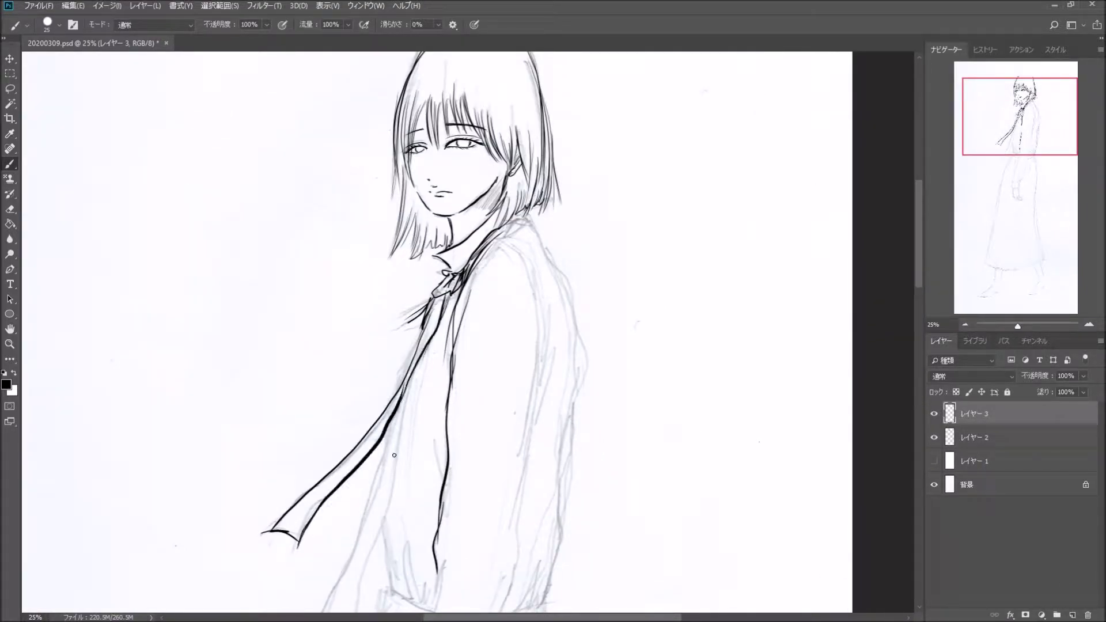
# Outline the right shoulder and sleeve, and ink the second scarf ribbon with its tip.
pyautogui.moveTo(507, 225)
pyautogui.mouseDown()
pyautogui.moveTo(582, 340)
pyautogui.moveTo(553, 581)
pyautogui.moveTo(510, 579)
pyautogui.mouseUp()
pyautogui.moveTo(532, 256); pyautogui.dragTo(559, 375)
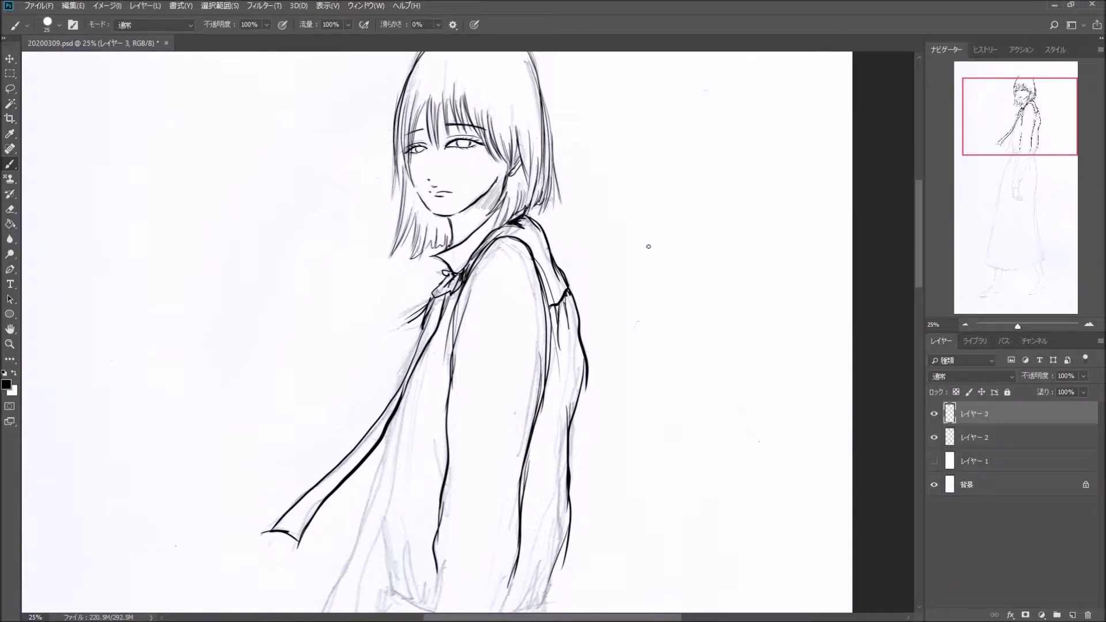
pyautogui.moveTo(576, 346); pyautogui.dragTo(631, 100)
pyautogui.moveTo(449, 173); pyautogui.dragTo(375, 398)
pyautogui.moveTo(476, 123); pyautogui.dragTo(412, 371)
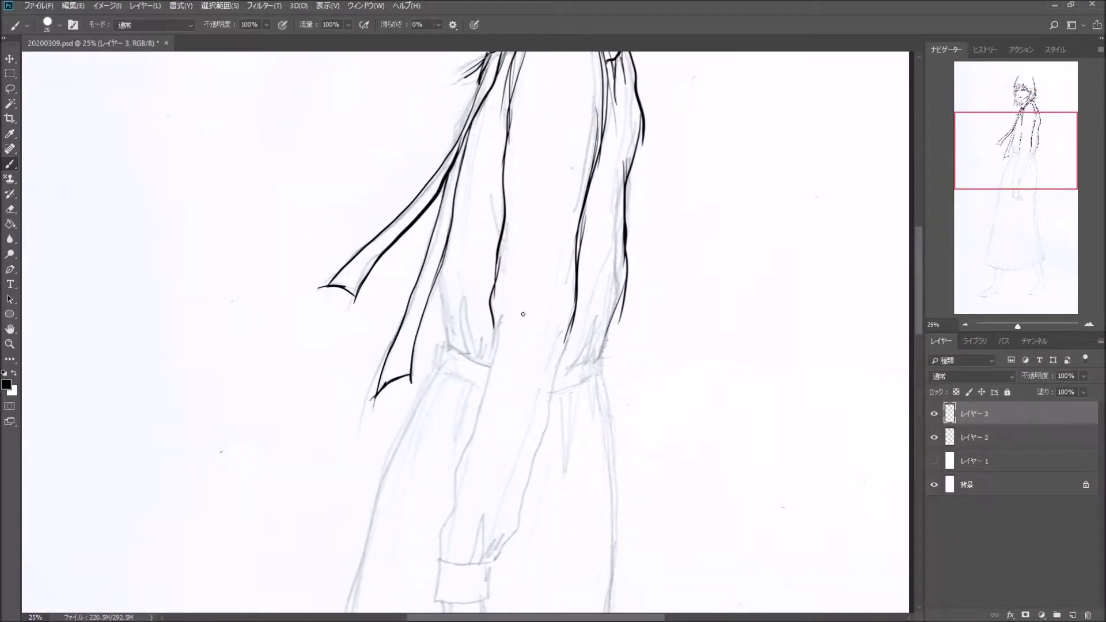
# Ink the waist fold and arm lines down to the cuff, hatching the sleeve folds.
pyautogui.moveTo(438, 320); pyautogui.dragTo(489, 369)
pyautogui.moveTo(502, 316); pyautogui.dragTo(441, 559)
pyautogui.moveTo(574, 323); pyautogui.dragTo(518, 528)
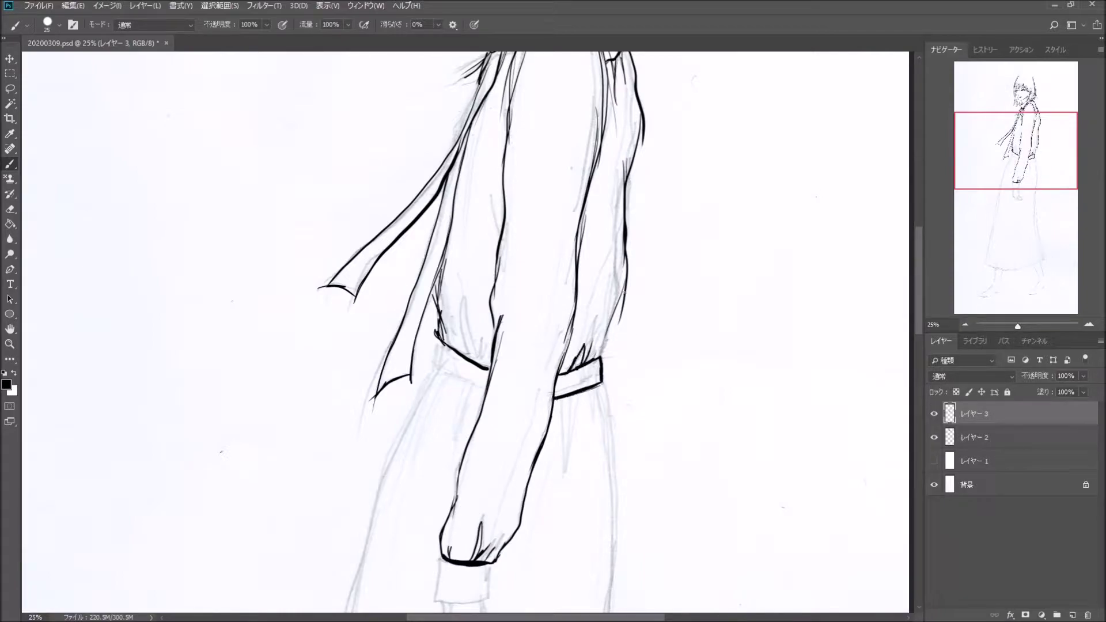
pyautogui.moveTo(611, 288); pyautogui.dragTo(591, 352)
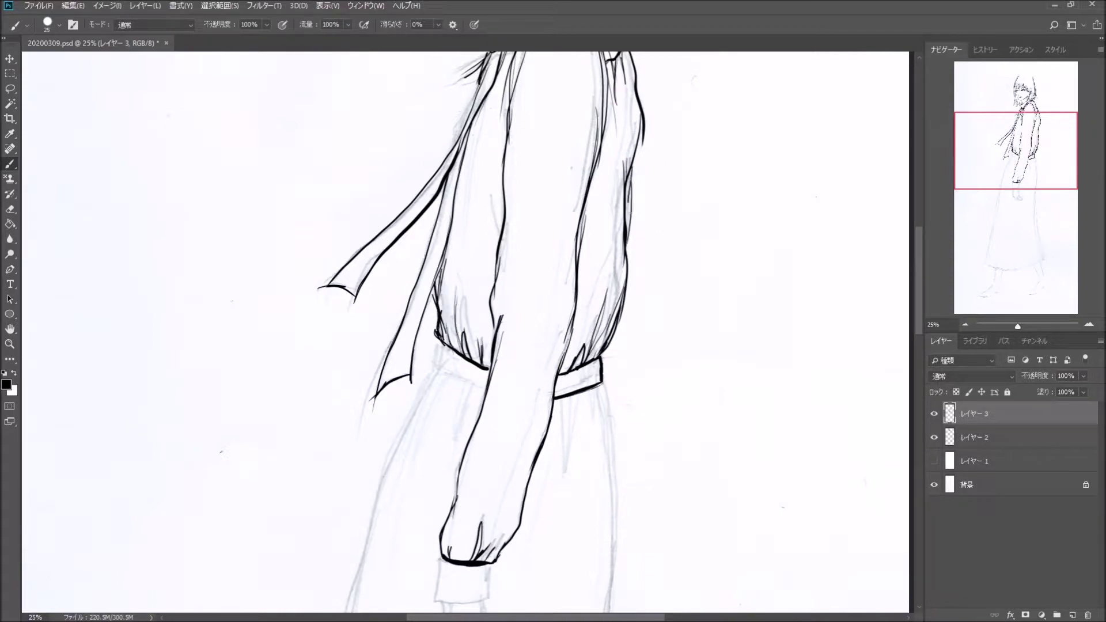
pyautogui.moveTo(642, 135); pyautogui.dragTo(625, 276)
pyautogui.moveTo(630, 233); pyautogui.dragTo(605, 320)
# Add further line strokes around the arm and hand area.
pyautogui.scroll(5, 645, 366)
pyautogui.moveTo(506, 351); pyautogui.dragTo(488, 425)
pyautogui.moveTo(505, 328); pyautogui.dragTo(496, 404)
pyautogui.moveTo(483, 331); pyautogui.dragTo(474, 268)
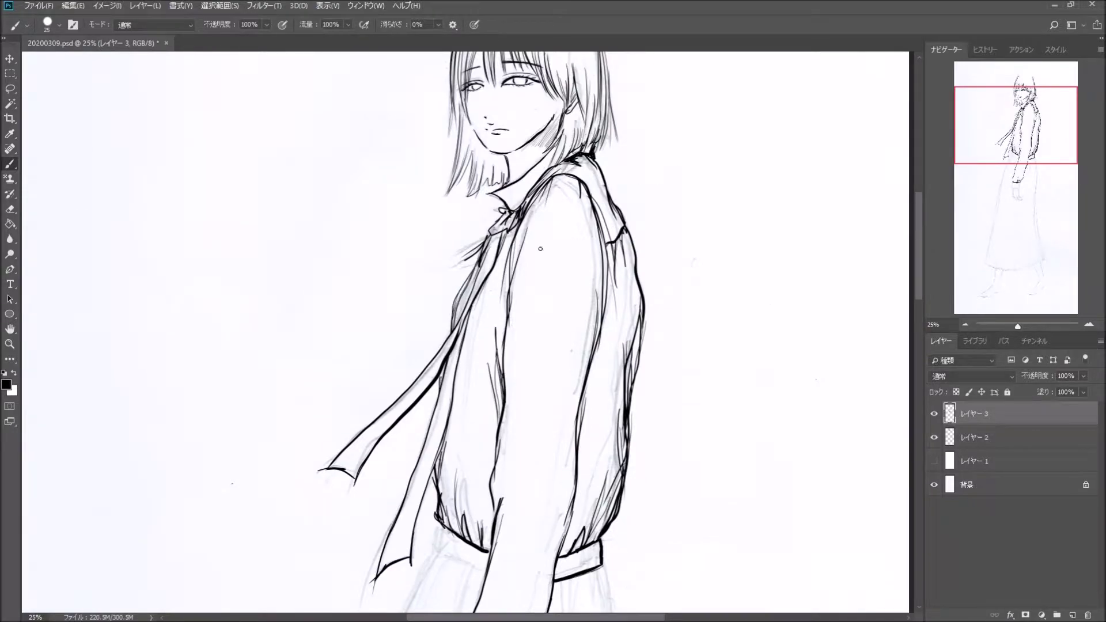
pyautogui.scroll(-10, 540, 249)
pyautogui.moveTo(436, 157)
pyautogui.mouseDown()
pyautogui.moveTo(472, 182)
pyautogui.moveTo(363, 358)
pyautogui.mouseUp()
# Ink the left and right skirt outlines and the rectangular wrist cuff.
pyautogui.moveTo(602, 180); pyautogui.dragTo(628, 346)
pyautogui.moveTo(611, 247); pyautogui.dragTo(620, 534)
pyautogui.moveTo(624, 334); pyautogui.dragTo(614, 555)
pyautogui.moveTo(440, 354); pyautogui.dragTo(484, 401)
pyautogui.moveTo(493, 362); pyautogui.dragTo(492, 392)
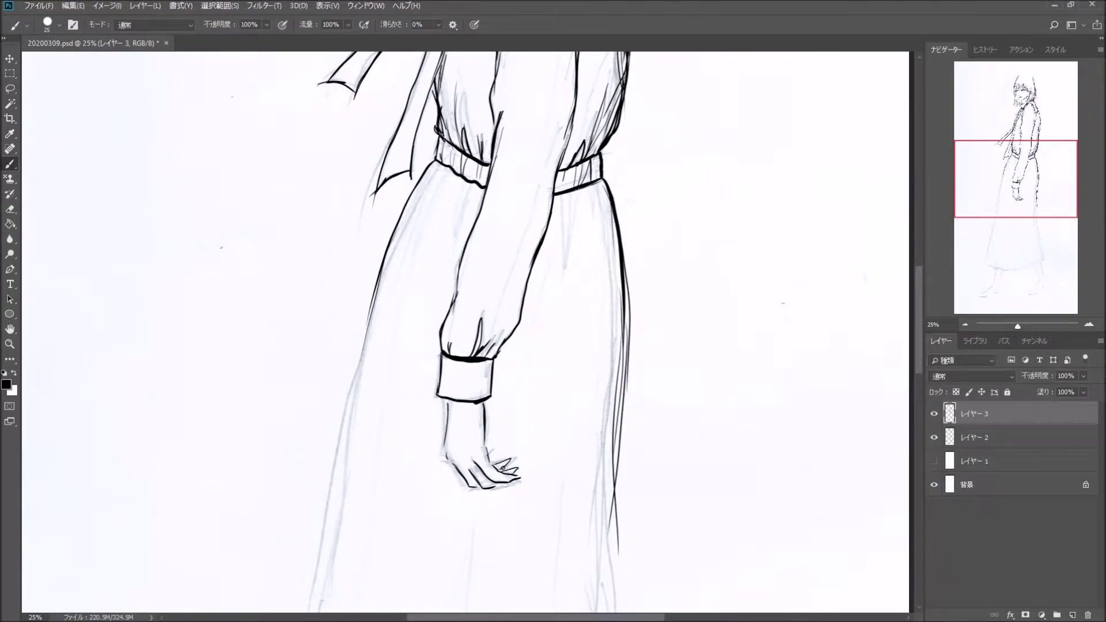
# At 16.67% zoom, ink the skirt edges, hem and centre fold.
pyautogui.hotkey('ctrl', '-')
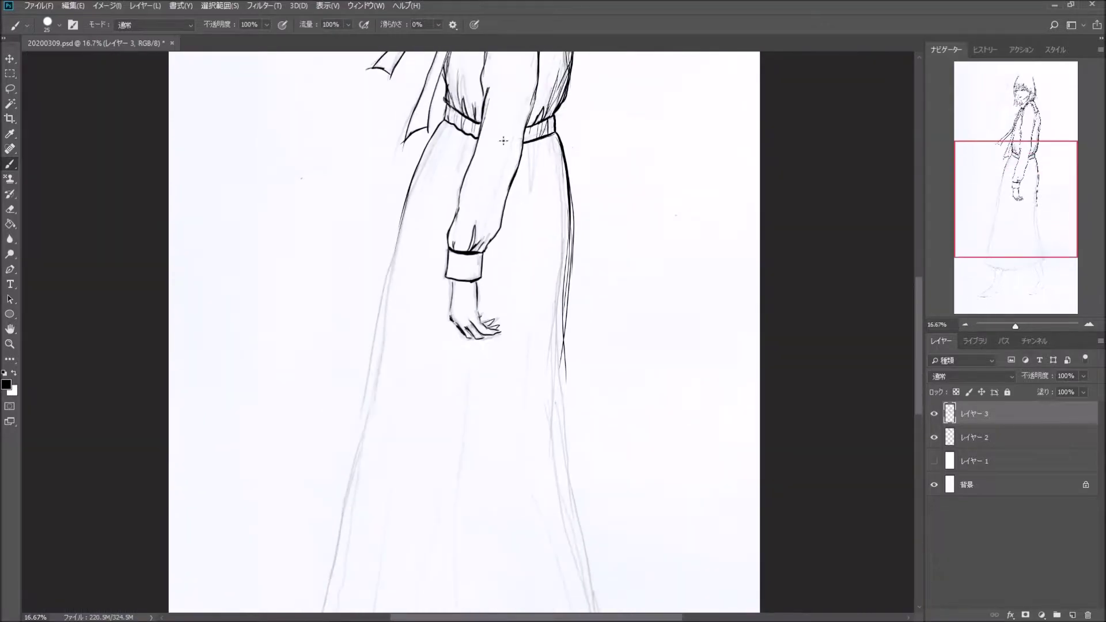
pyautogui.moveTo(407, 182); pyautogui.dragTo(337, 542)
pyautogui.scroll(-3, 403, 346)
pyautogui.moveTo(539, 176)
pyautogui.mouseDown()
pyautogui.moveTo(576, 501)
pyautogui.moveTo(419, 554)
pyautogui.moveTo(318, 405)
pyautogui.mouseUp()
pyautogui.moveTo(539, 221); pyautogui.dragTo(565, 459)
pyautogui.moveTo(455, 218); pyautogui.dragTo(433, 554)
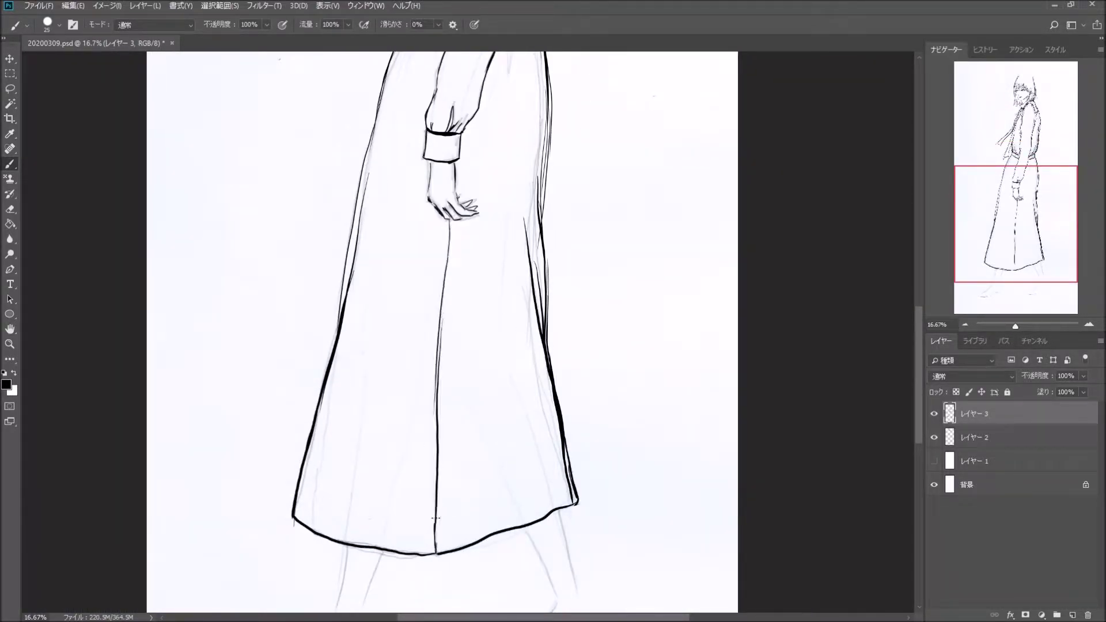
pyautogui.scroll(3, 479, 215)
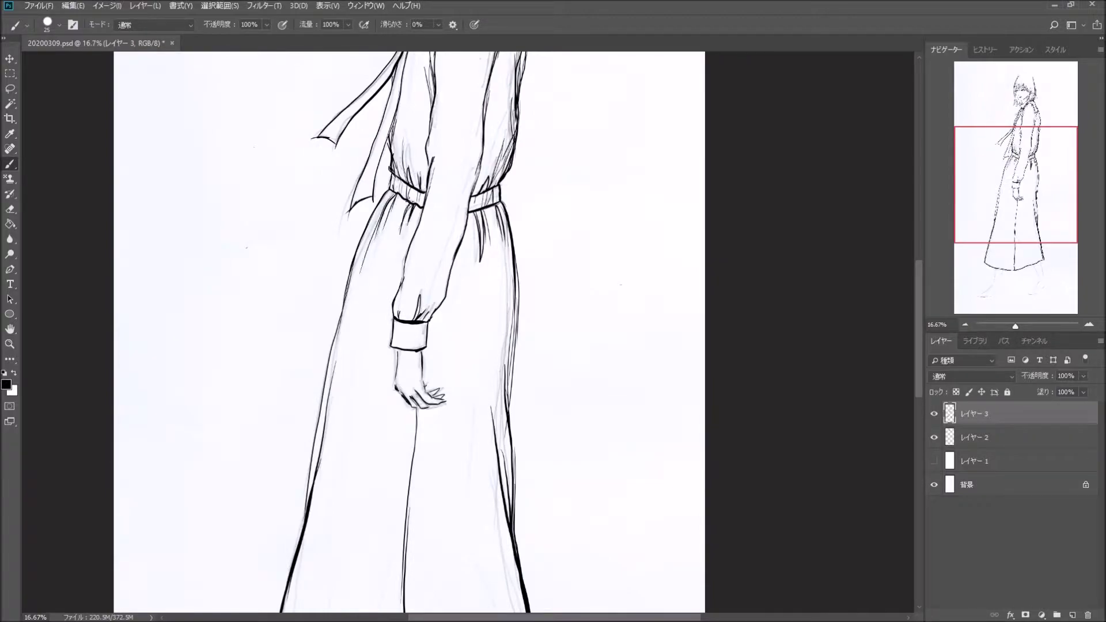
# Ink the calf and foot at the hem, then darken both sleeve outlines.
pyautogui.click(1004, 296)
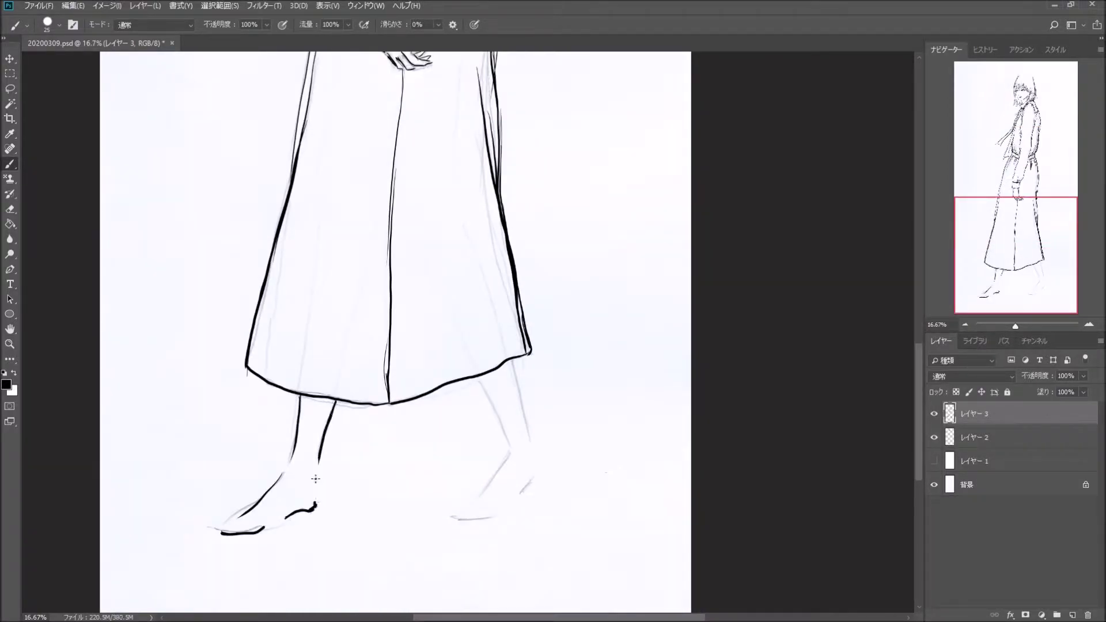
pyautogui.moveTo(481, 380)
pyautogui.mouseDown()
pyautogui.moveTo(506, 444)
pyautogui.moveTo(480, 494)
pyautogui.mouseUp()
pyautogui.moveTo(451, 516); pyautogui.dragTo(506, 509)
pyautogui.click(1016, 136)
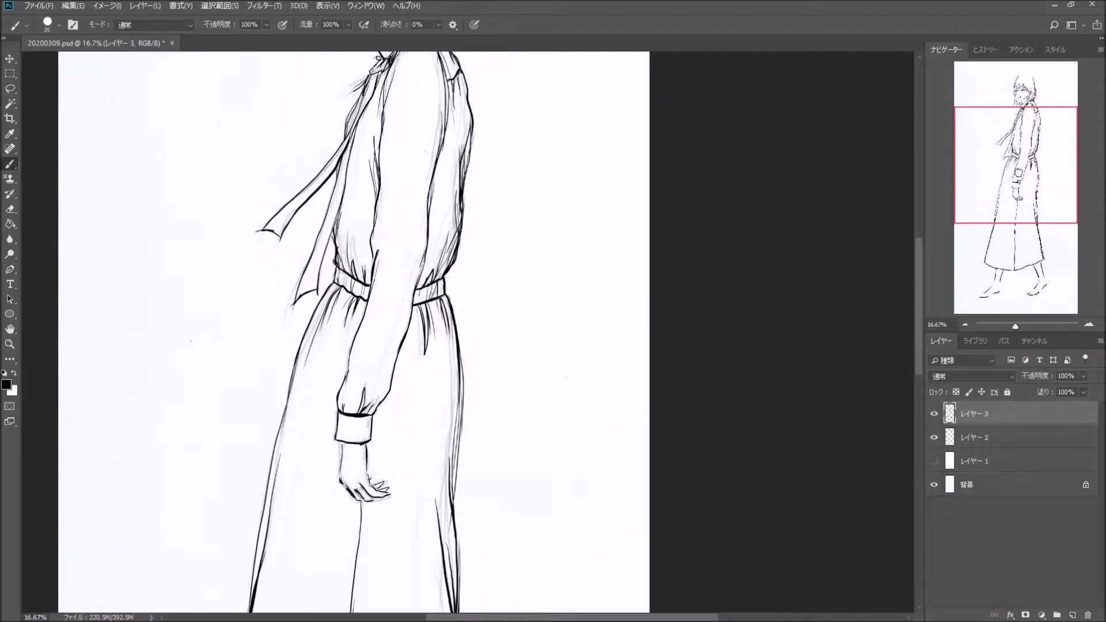
pyautogui.moveTo(388, 231); pyautogui.dragTo(366, 406)
pyautogui.moveTo(442, 267); pyautogui.dragTo(427, 331)
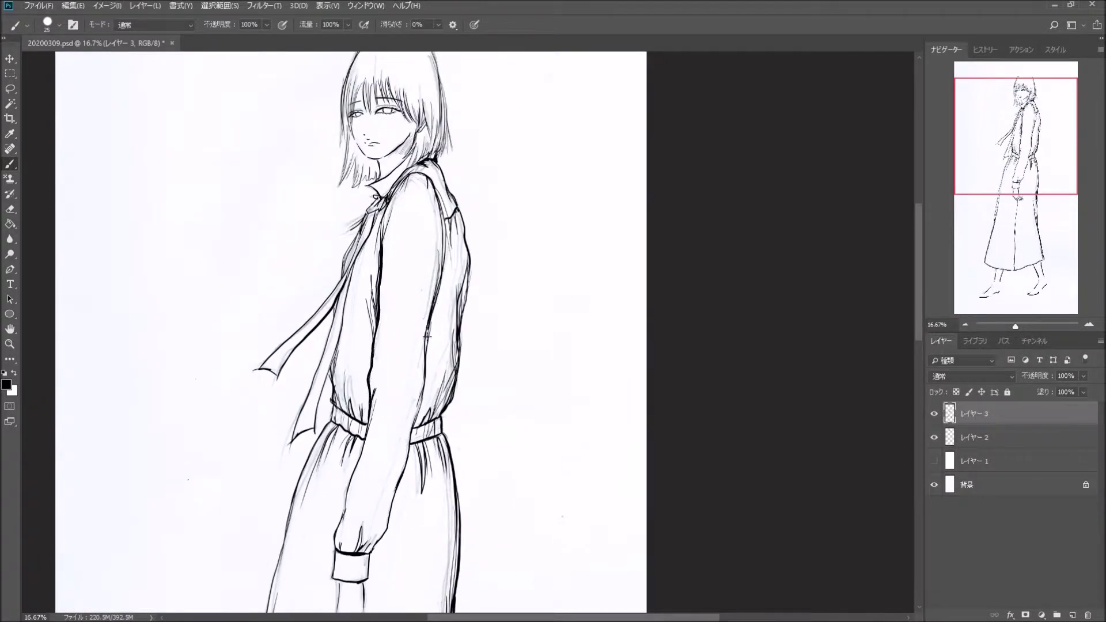
# Show the white layer to hide the sketch, save the file, and add a new layer above it.
pyautogui.click(934, 461)
pyautogui.scroll(-3, 797, 432)
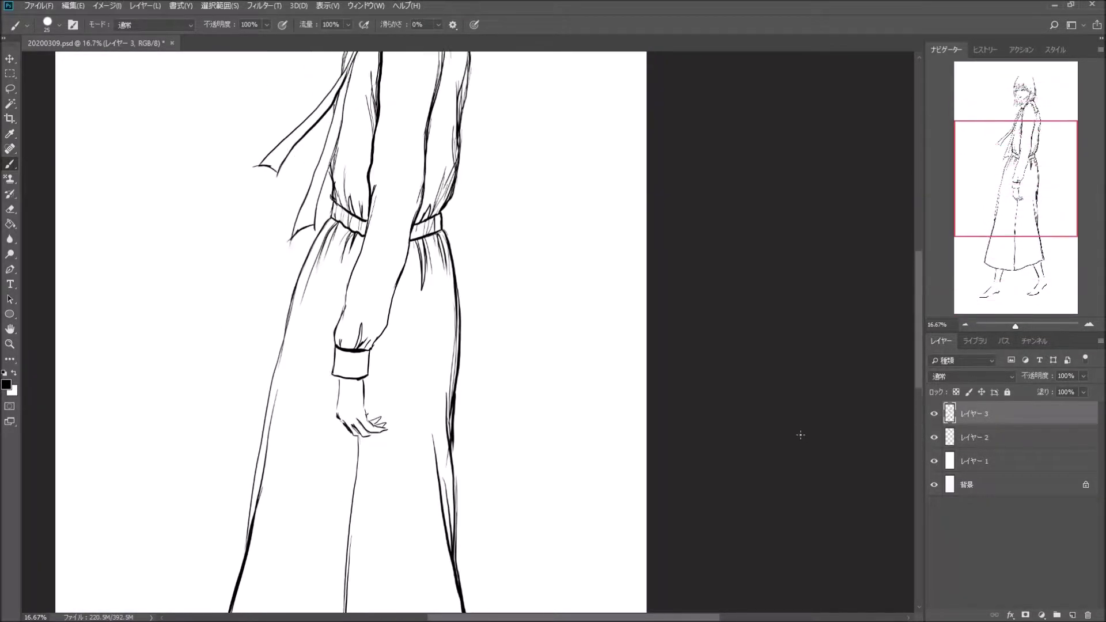
pyautogui.scroll(3, 797, 432)
pyautogui.hotkey('ctrl', 's')
pyautogui.click(974, 461)
# Paint soft pink blush on both cheeks and pink lips with a 35 px brush.
pyautogui.click(1073, 615)
pyautogui.scroll(4, 386, 155)
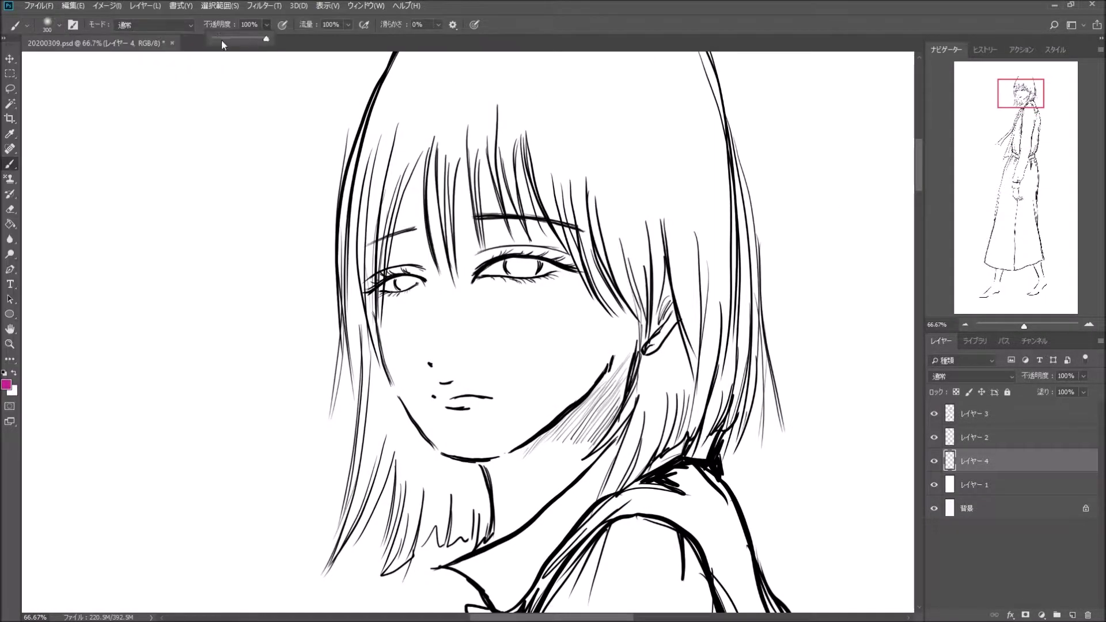
pyautogui.moveTo(510, 311); pyautogui.dragTo(593, 314)
pyautogui.moveTo(377, 317); pyautogui.dragTo(398, 340)
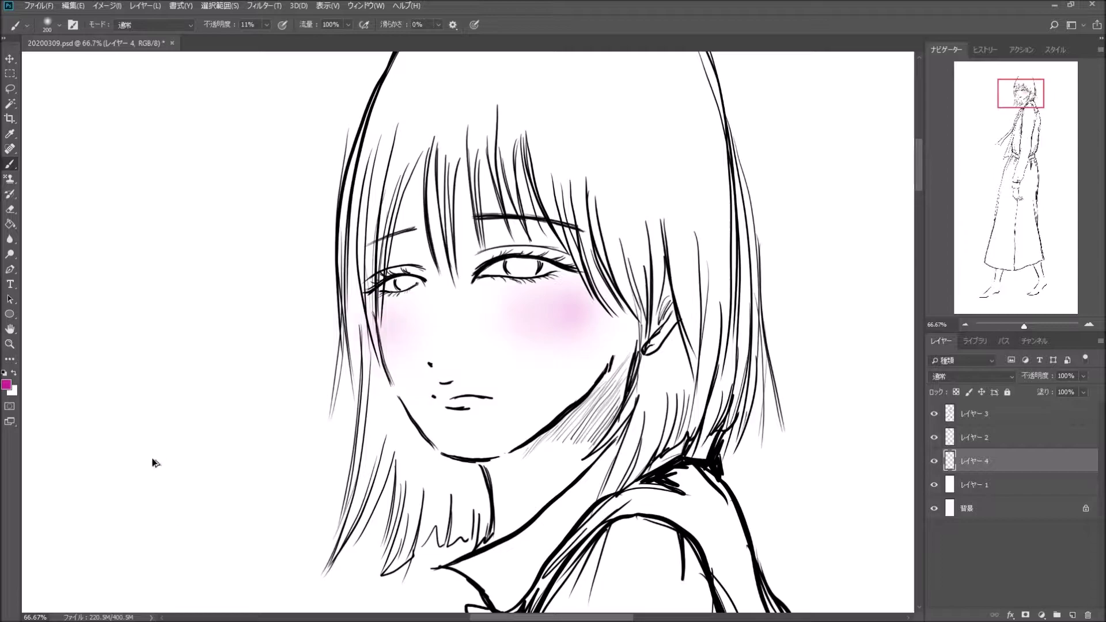
pyautogui.click(59, 25)
pyautogui.click(168, 199)
pyautogui.moveTo(441, 400); pyautogui.dragTo(484, 400)
# Shade both eyelids in soft dark grey.
pyautogui.click(7, 384)
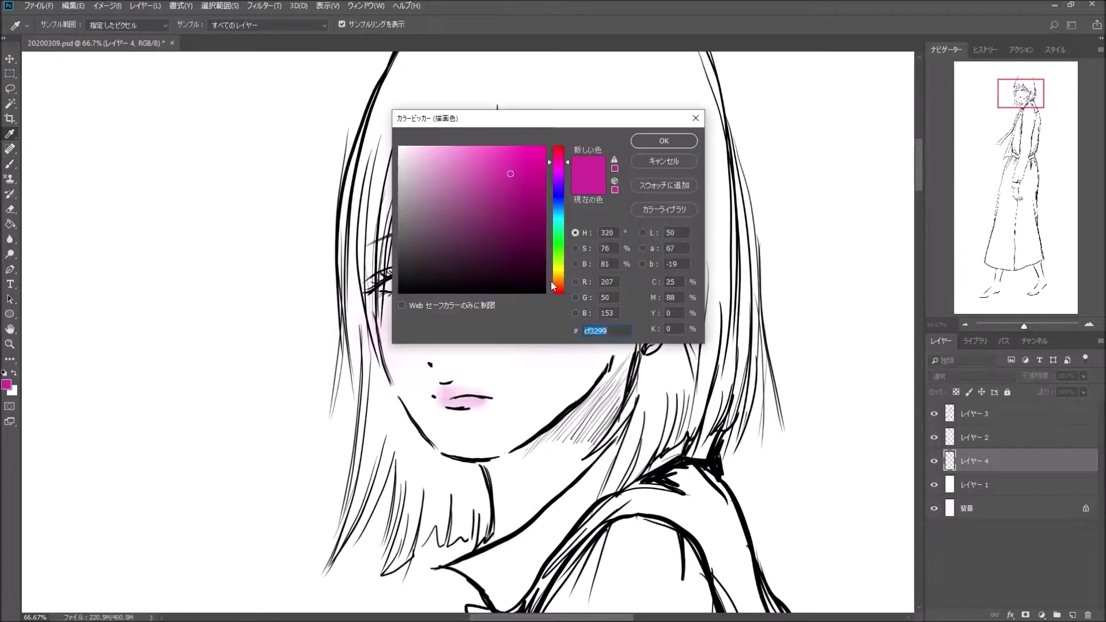
pyautogui.click(655, 140)
pyautogui.moveTo(478, 253); pyautogui.dragTo(579, 259)
pyautogui.moveTo(386, 273); pyautogui.dragTo(575, 245)
pyautogui.moveTo(366, 280); pyautogui.dragTo(420, 254)
# Set a hard round brush in dark reddish-brown at 75% opacity.
pyautogui.click(59, 25)
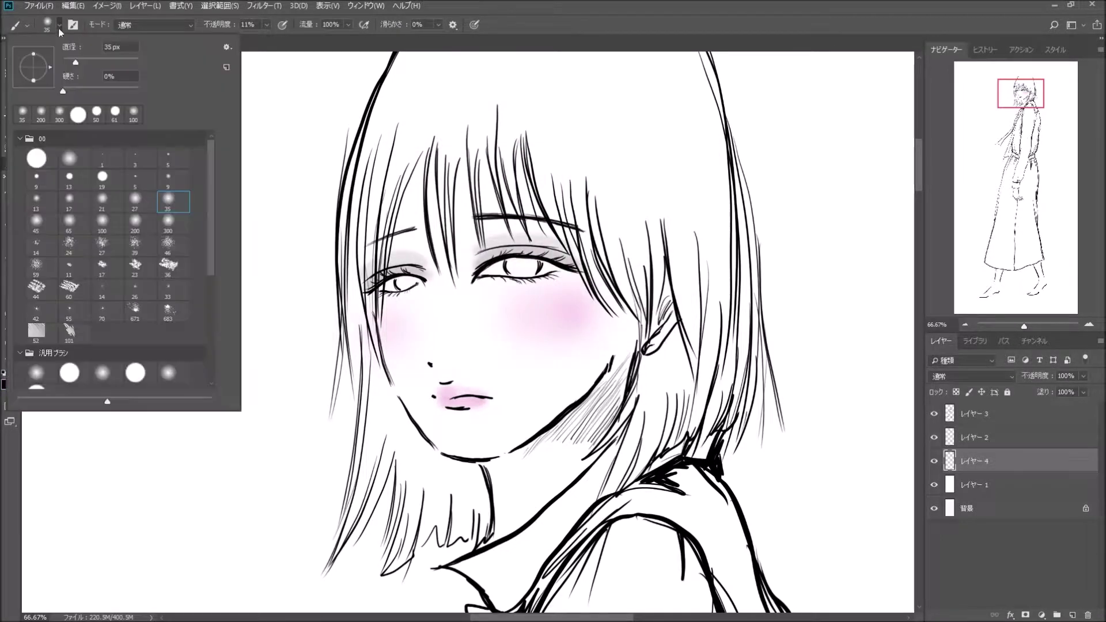
pyautogui.doubleClick(173, 202)
pyautogui.click(7, 384)
pyautogui.click(536, 257)
pyautogui.click(655, 140)
pyautogui.press('7')
pyautogui.press('5')
# On a new layer, paint the left brown iris and apply a saved layer style.
pyautogui.click(1089, 325)
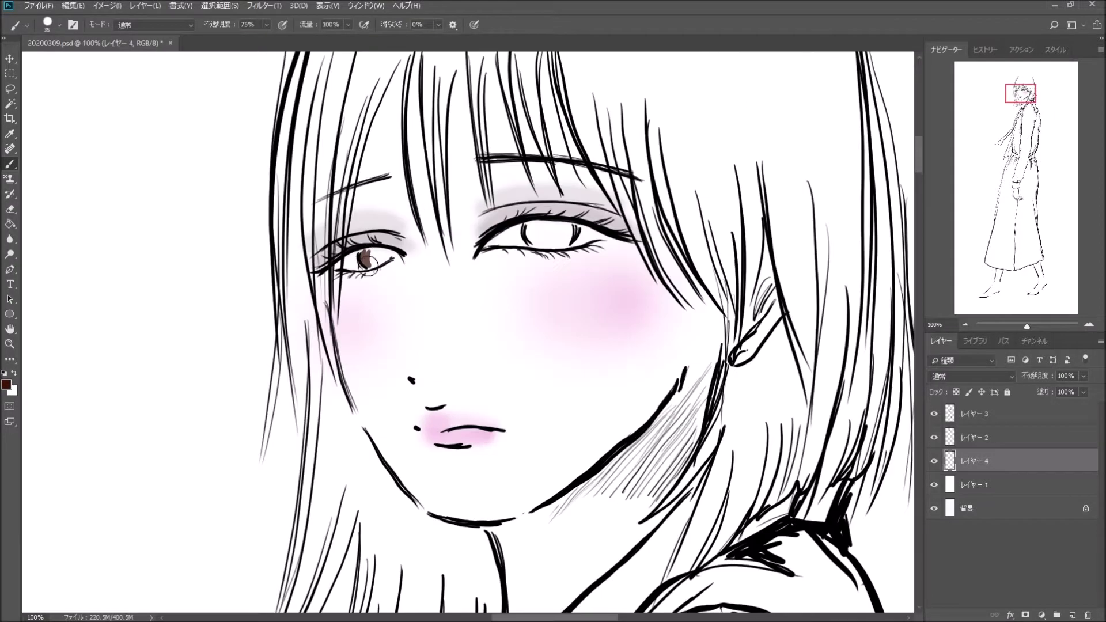
pyautogui.hotkey('ctrl', 'shift', 'alt', 'n')
pyautogui.moveTo(362, 254); pyautogui.dragTo(367, 260)
pyautogui.click(1056, 50)
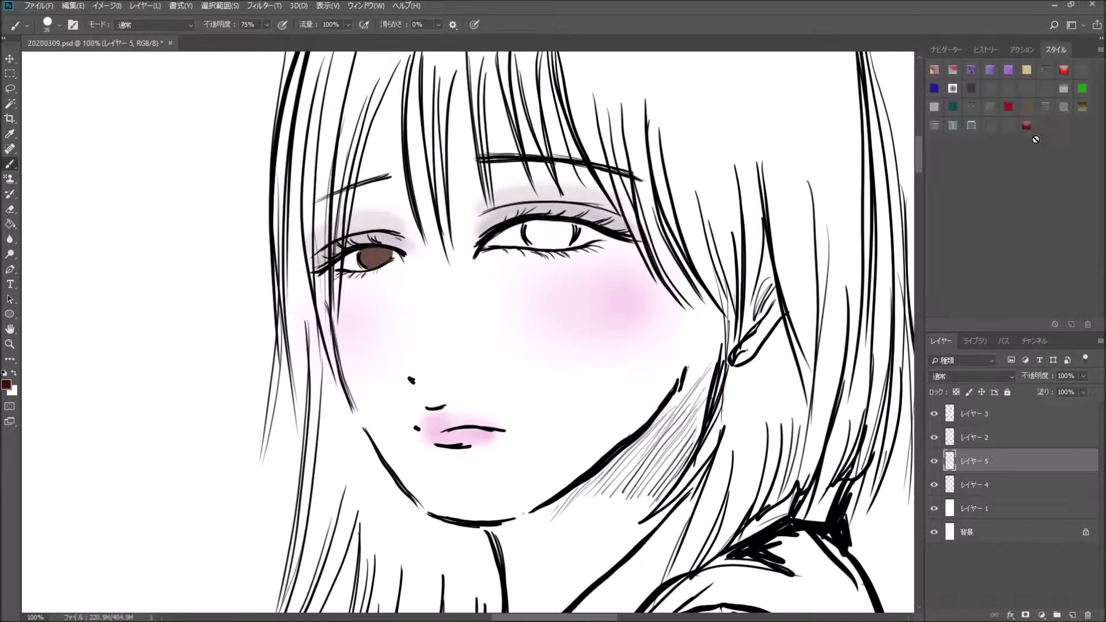
pyautogui.doubleClick(1064, 70)
pyautogui.press('Return')
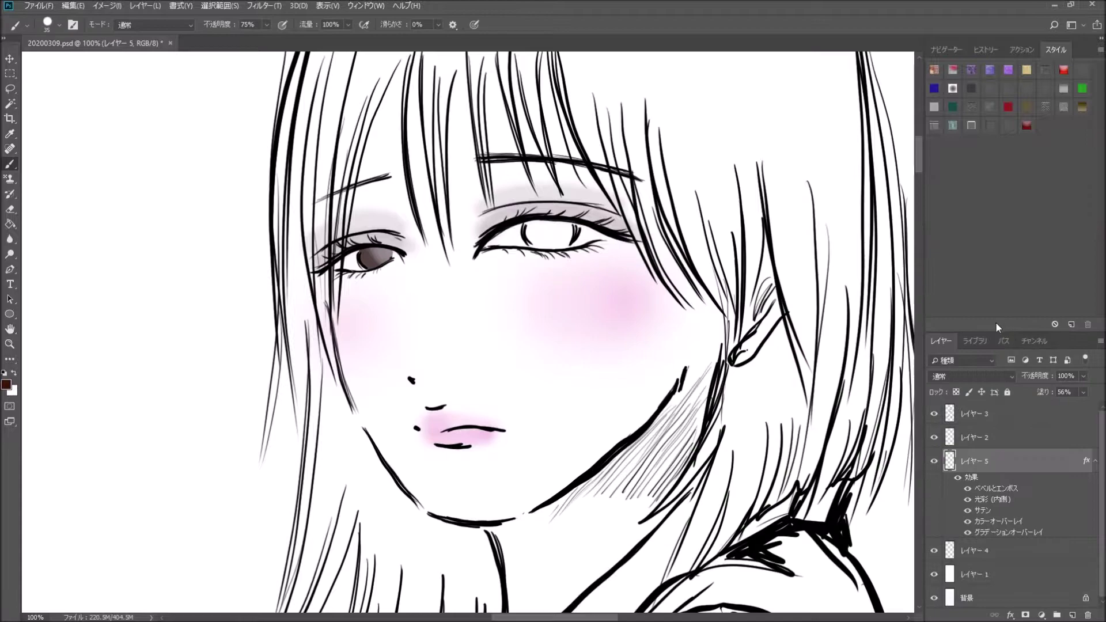
# Paint the right iris on its own layer with the same style.
pyautogui.hotkey('ctrl', 'shift', 'alt', 'n')
pyautogui.moveTo(527, 233); pyautogui.dragTo(562, 242)
pyautogui.doubleClick(1064, 70)
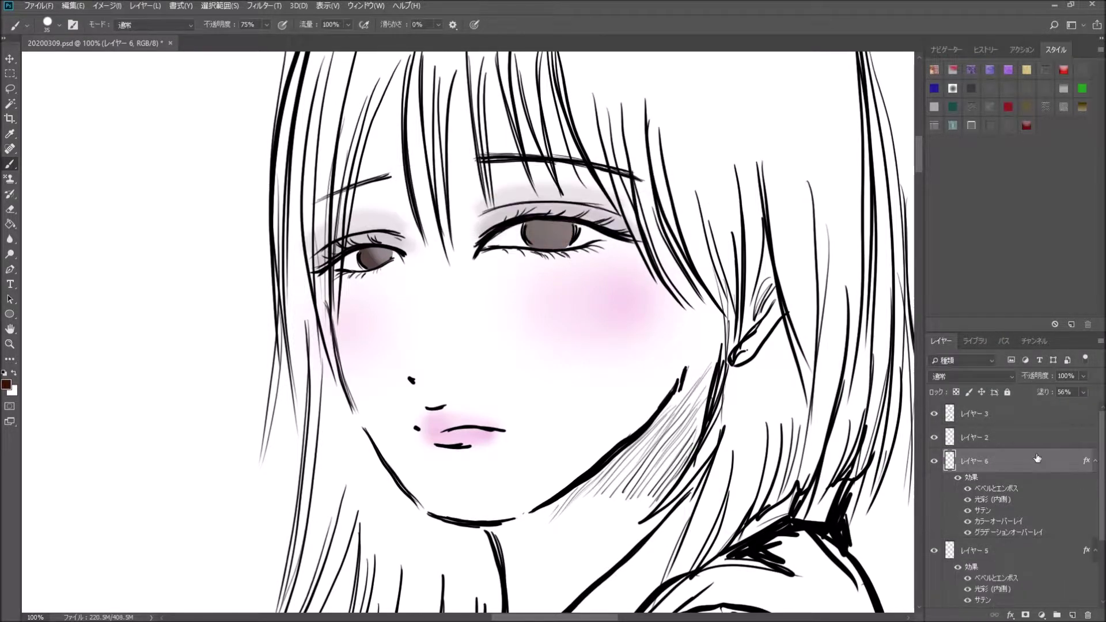
pyautogui.press('Return')
# On a pupil layer, try a black pupil dot, undo it, and dab white iris highlights.
pyautogui.hotkey('ctrl', 'shift', 'alt', 'n')
pyautogui.press('d')
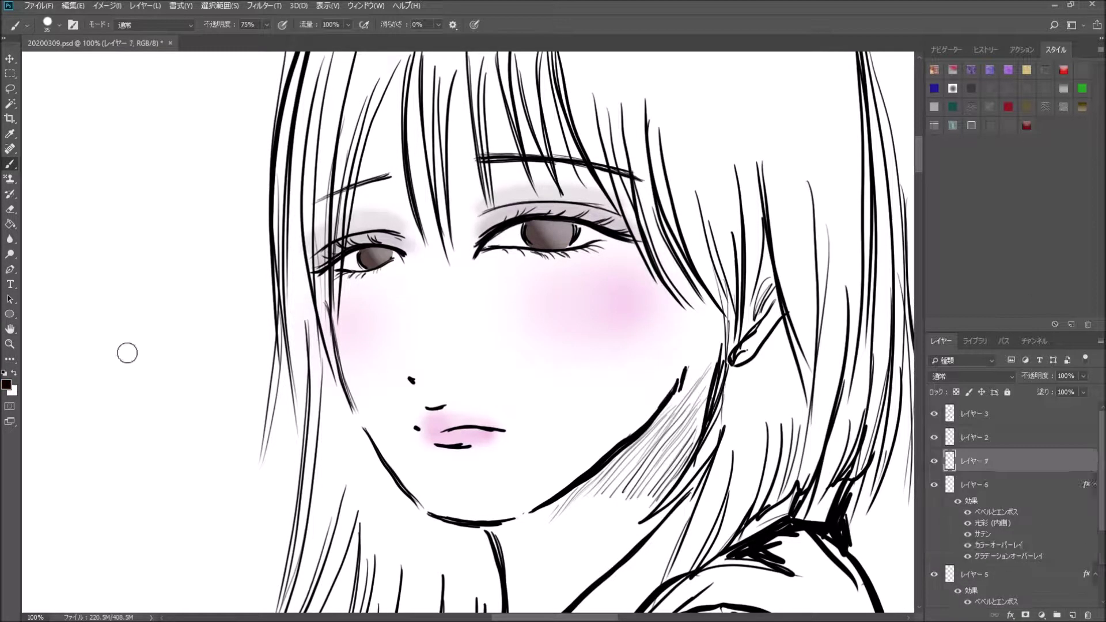
pyautogui.click(377, 256)
pyautogui.press('0')
pyautogui.hotkey('ctrl', 'z')
pyautogui.press('x')
pyautogui.click(384, 255)
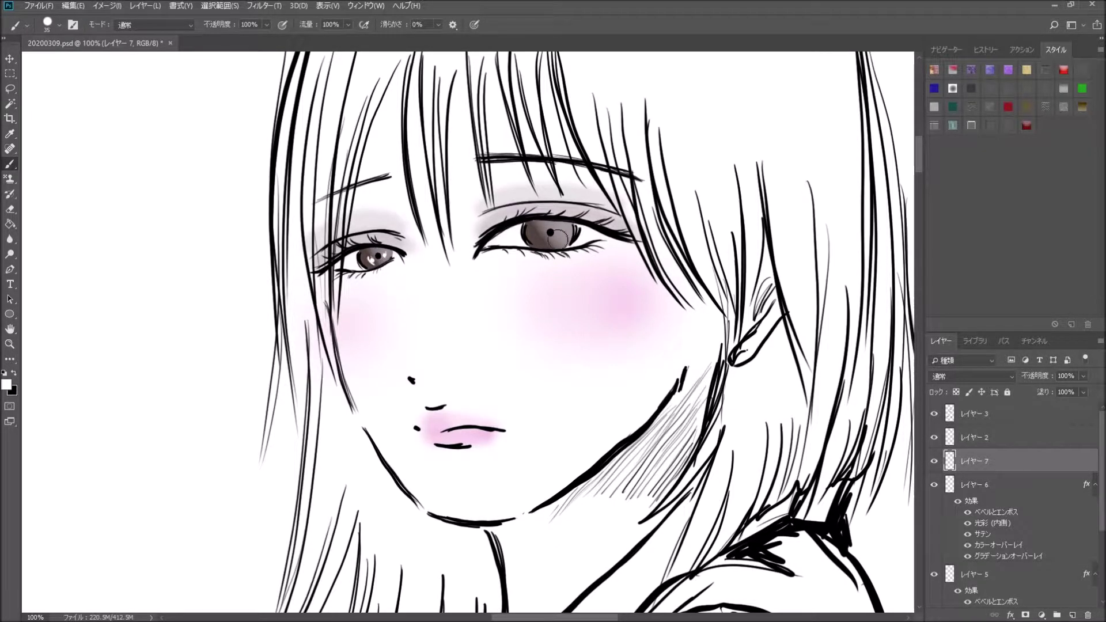
# Darken both eyebrows and the upper and lower lashes in dark brown at 49% opacity.
pyautogui.click(6, 384)
pyautogui.write('371606')
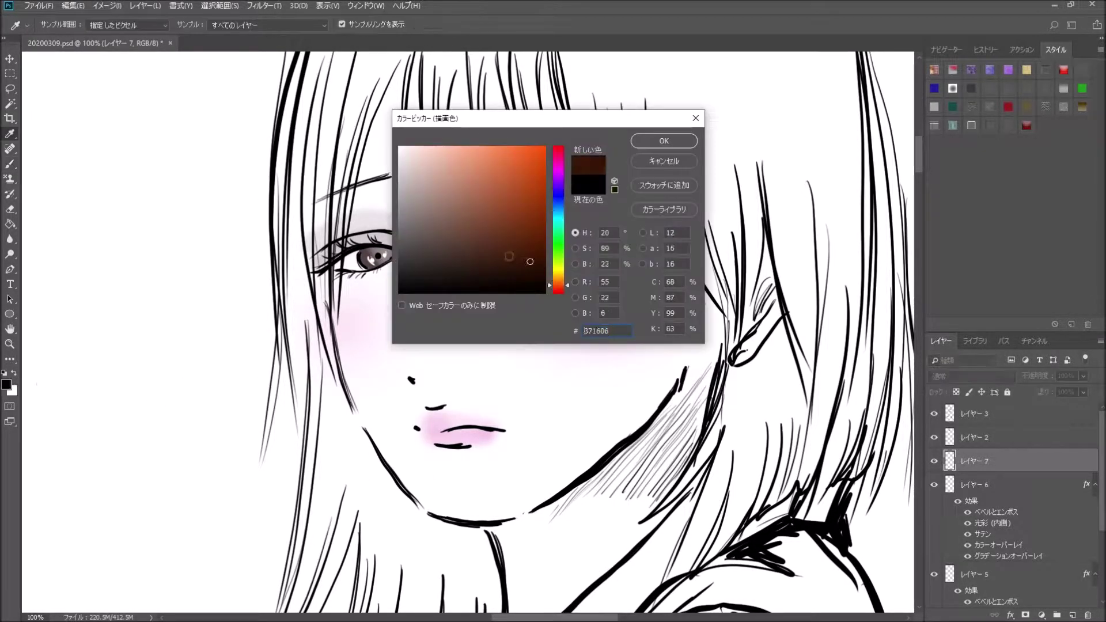
pyautogui.press('Return')
pyautogui.press('4')
pyautogui.press('9')
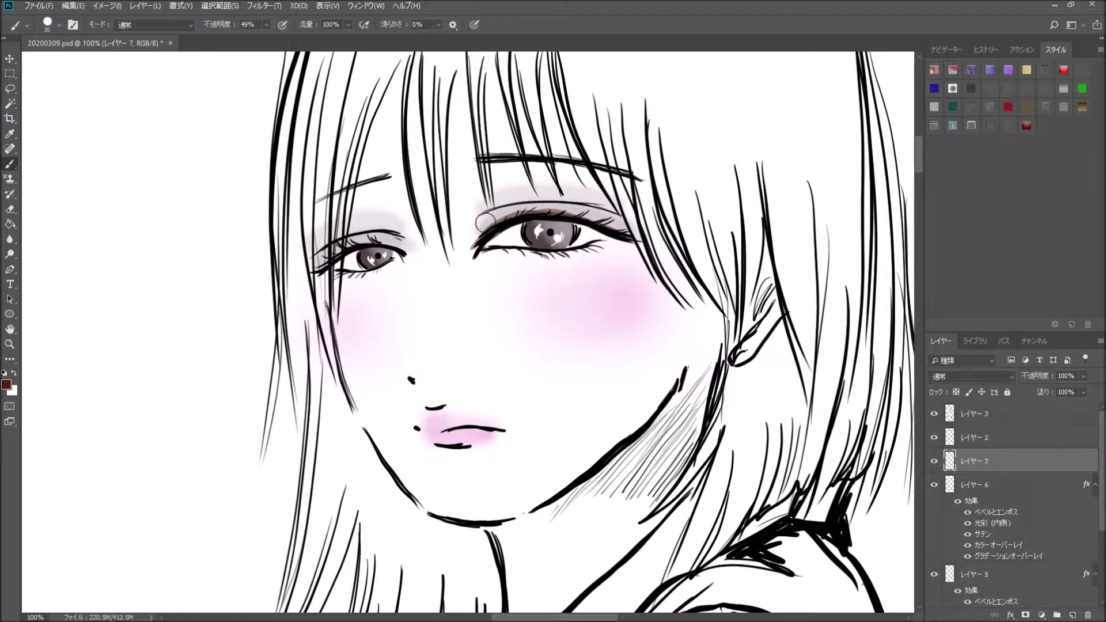
pyautogui.moveTo(481, 157); pyautogui.dragTo(637, 174)
pyautogui.moveTo(392, 176); pyautogui.dragTo(323, 197)
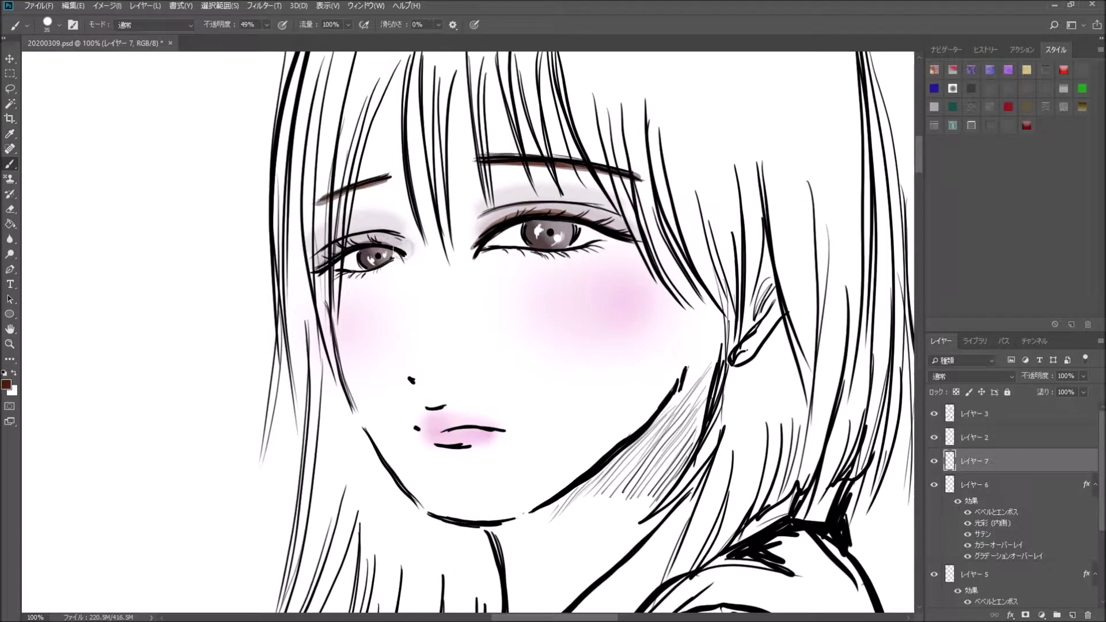
pyautogui.moveTo(400, 251); pyautogui.dragTo(406, 255)
pyautogui.moveTo(473, 254); pyautogui.dragTo(603, 250)
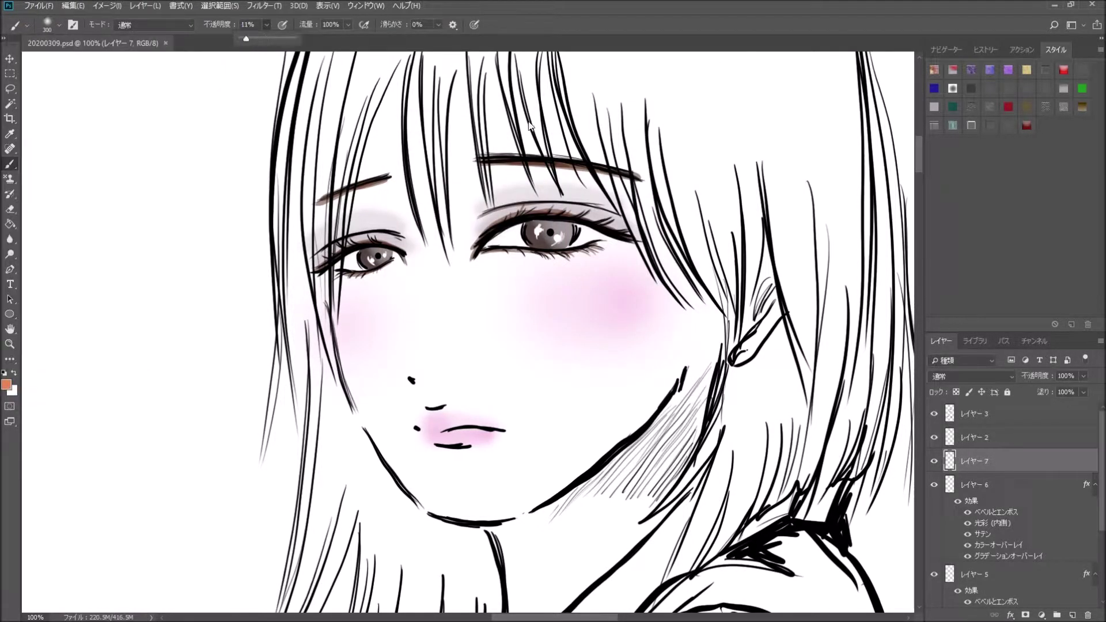
# Wash a soft salmon-pink tint over the cheeks, forehead, lower face and chin.
pyautogui.moveTo(562, 124); pyautogui.dragTo(691, 271)
pyautogui.moveTo(309, 196); pyautogui.dragTo(306, 328)
pyautogui.moveTo(478, 322); pyautogui.dragTo(593, 426)
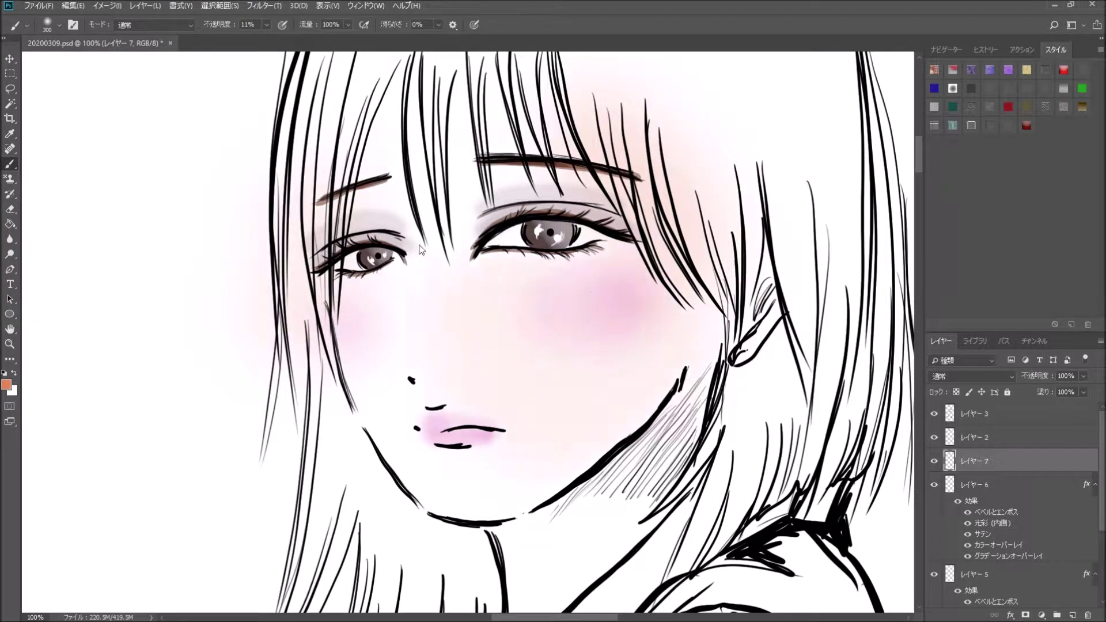
pyautogui.moveTo(513, 489); pyautogui.dragTo(610, 519)
# Shrink the brush to 35 px and deepen the lips, then reduce it to 17 px.
pyautogui.click(59, 25)
pyautogui.moveTo(133, 57); pyautogui.dragTo(43, 58)
pyautogui.click(59, 24)
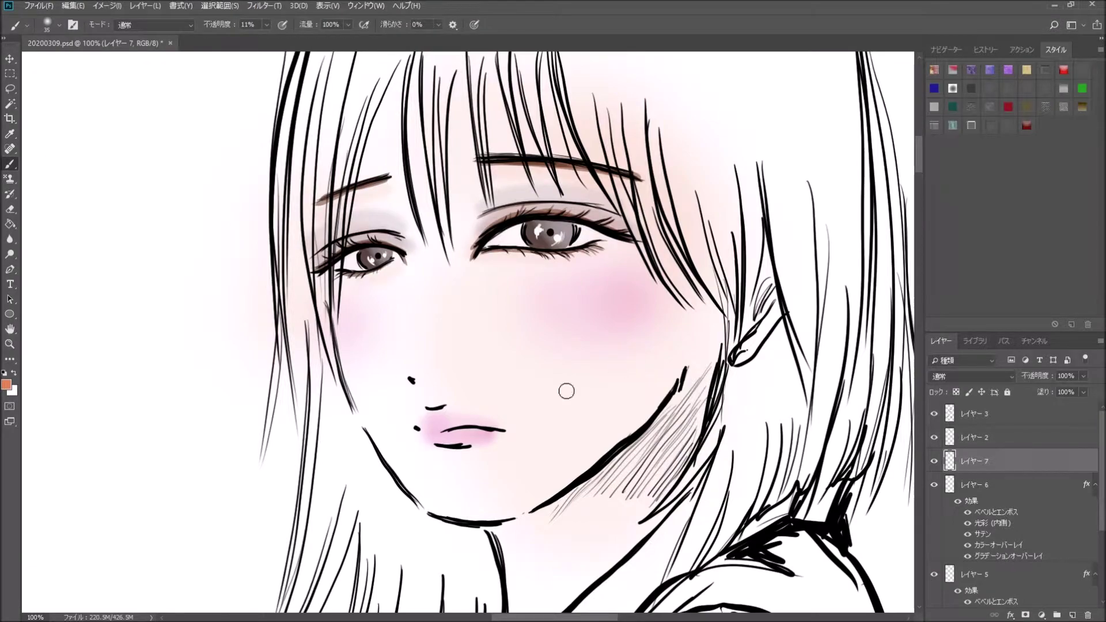
pyautogui.moveTo(452, 419); pyautogui.dragTo(430, 436)
pyautogui.click(59, 25)
pyautogui.moveTo(43, 58); pyautogui.dragTo(36, 57)
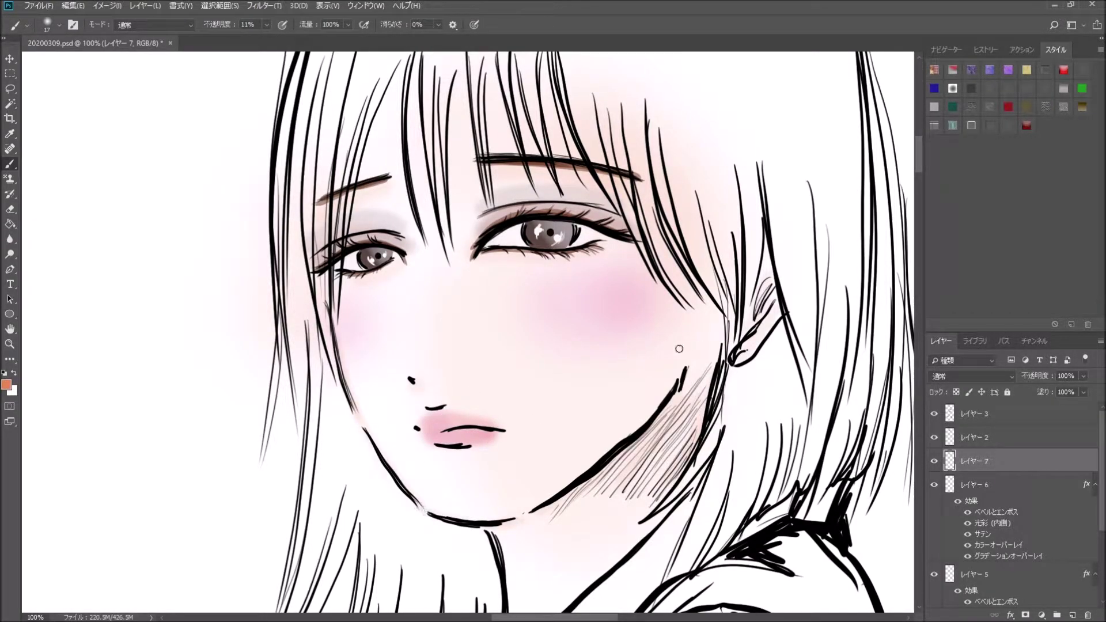
pyautogui.press('e')
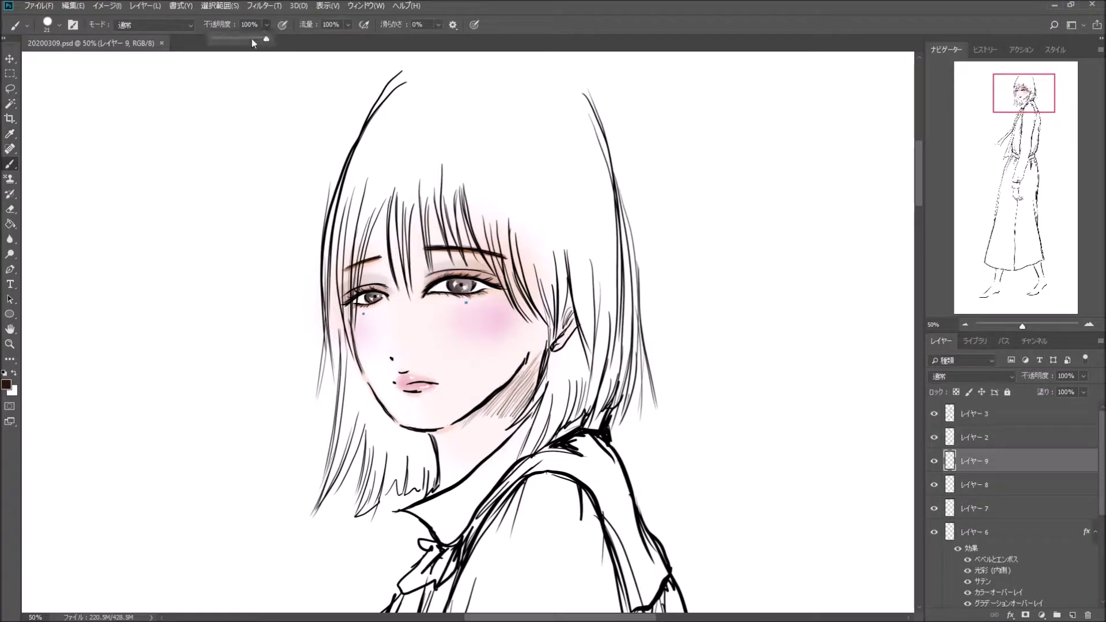
# With a 47 px, 71% opacity brush, paint dark brown on the left hair, hair ends and bangs.
pyautogui.click(52, 25)
pyautogui.moveTo(397, 86); pyautogui.dragTo(344, 421)
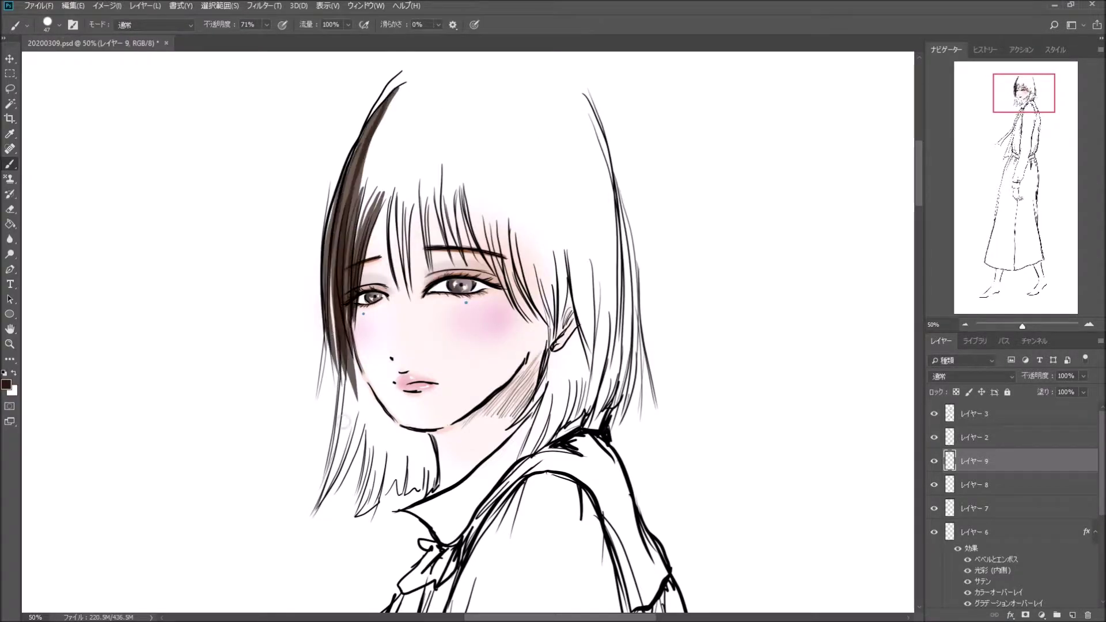
pyautogui.moveTo(346, 363); pyautogui.dragTo(323, 502)
pyautogui.moveTo(427, 433)
pyautogui.mouseDown()
pyautogui.moveTo(431, 476)
pyautogui.moveTo(406, 434)
pyautogui.moveTo(417, 447)
pyautogui.moveTo(383, 460)
pyautogui.moveTo(369, 496)
pyautogui.moveTo(371, 403)
pyautogui.moveTo(353, 414)
pyautogui.moveTo(340, 490)
pyautogui.moveTo(362, 415)
pyautogui.mouseUp()
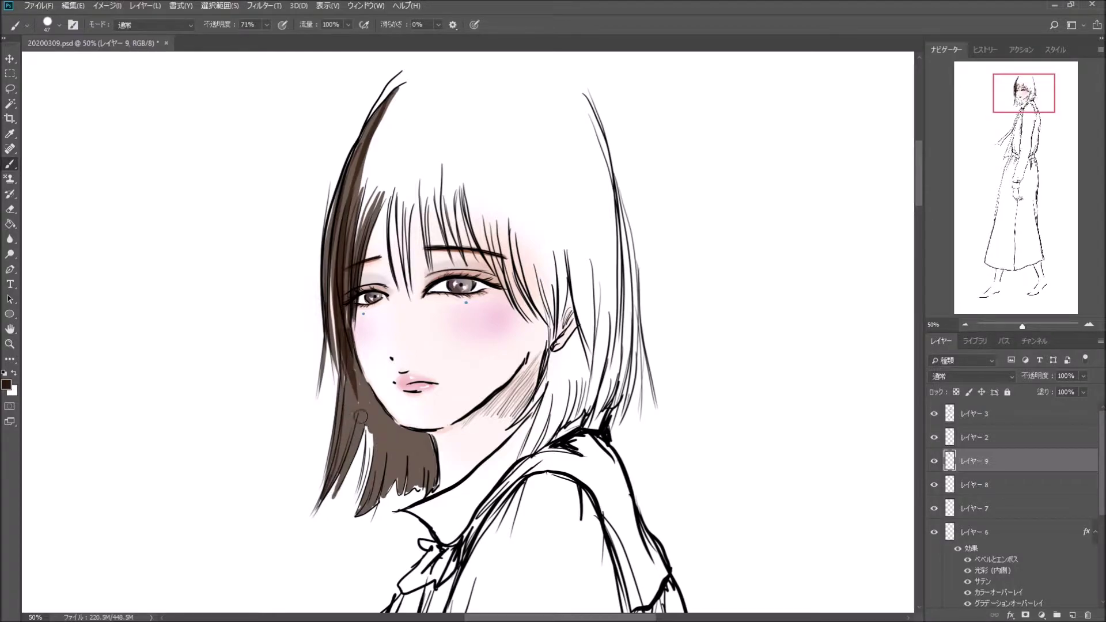
pyautogui.moveTo(380, 482)
pyautogui.mouseDown()
pyautogui.moveTo(355, 403)
pyautogui.moveTo(380, 495)
pyautogui.moveTo(397, 421)
pyautogui.moveTo(411, 482)
pyautogui.moveTo(426, 429)
pyautogui.moveTo(435, 490)
pyautogui.mouseUp()
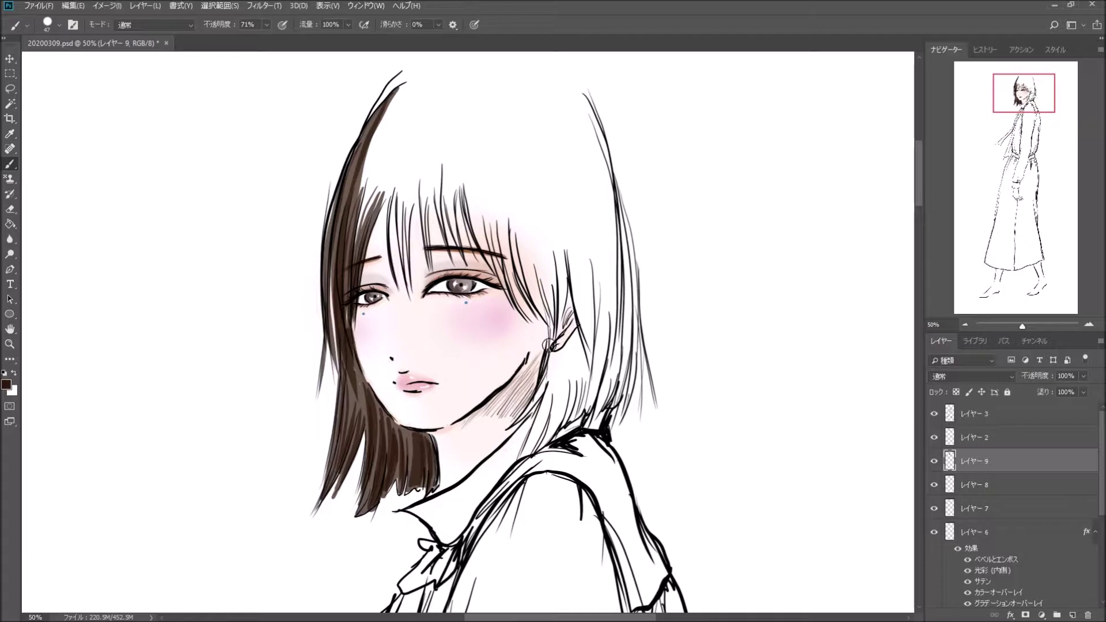
pyautogui.moveTo(406, 233)
pyautogui.mouseDown()
pyautogui.moveTo(435, 167)
pyautogui.moveTo(447, 165)
pyautogui.moveTo(536, 242)
pyautogui.moveTo(588, 242)
pyautogui.moveTo(621, 264)
pyautogui.moveTo(604, 346)
pyautogui.moveTo(616, 403)
pyautogui.moveTo(553, 357)
pyautogui.moveTo(554, 397)
pyautogui.moveTo(573, 334)
pyautogui.moveTo(548, 444)
pyautogui.moveTo(583, 377)
pyautogui.moveTo(550, 437)
pyautogui.moveTo(576, 334)
pyautogui.mouseUp()
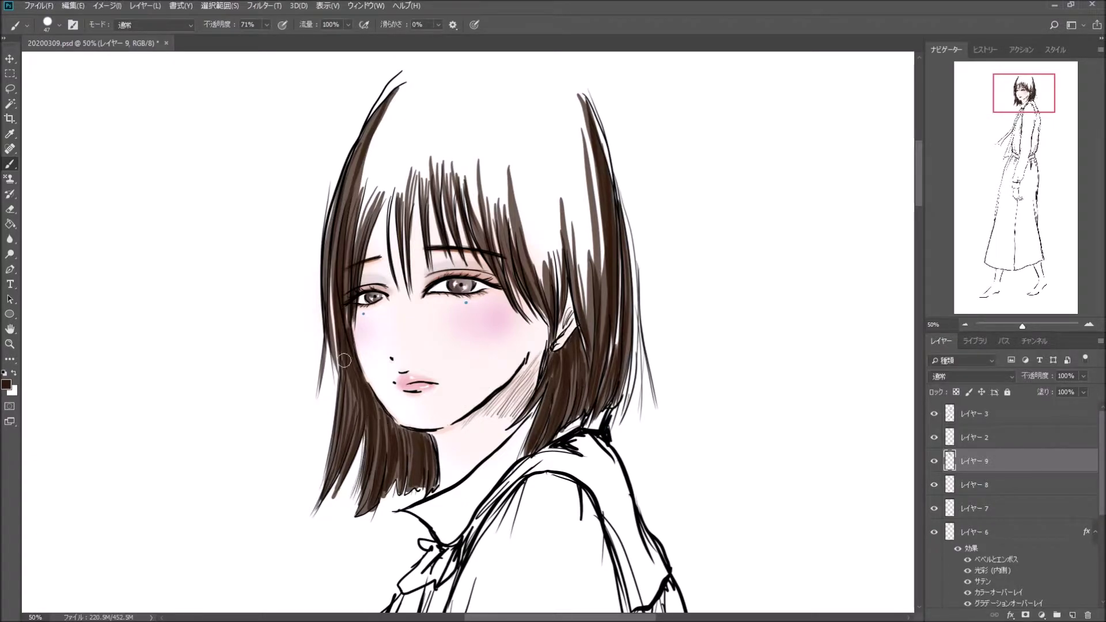
# Reinforce brown along the left strands and front bang strands, and save the file.
pyautogui.moveTo(344, 360); pyautogui.dragTo(321, 495)
pyautogui.moveTo(333, 160); pyautogui.dragTo(319, 307)
pyautogui.moveTo(331, 351); pyautogui.dragTo(327, 416)
pyautogui.moveTo(396, 187); pyautogui.dragTo(395, 280)
pyautogui.moveTo(415, 179)
pyautogui.mouseDown()
pyautogui.moveTo(416, 262)
pyautogui.moveTo(432, 245)
pyautogui.mouseUp()
pyautogui.moveTo(461, 174); pyautogui.dragTo(462, 248)
pyautogui.moveTo(481, 264); pyautogui.dragTo(497, 282)
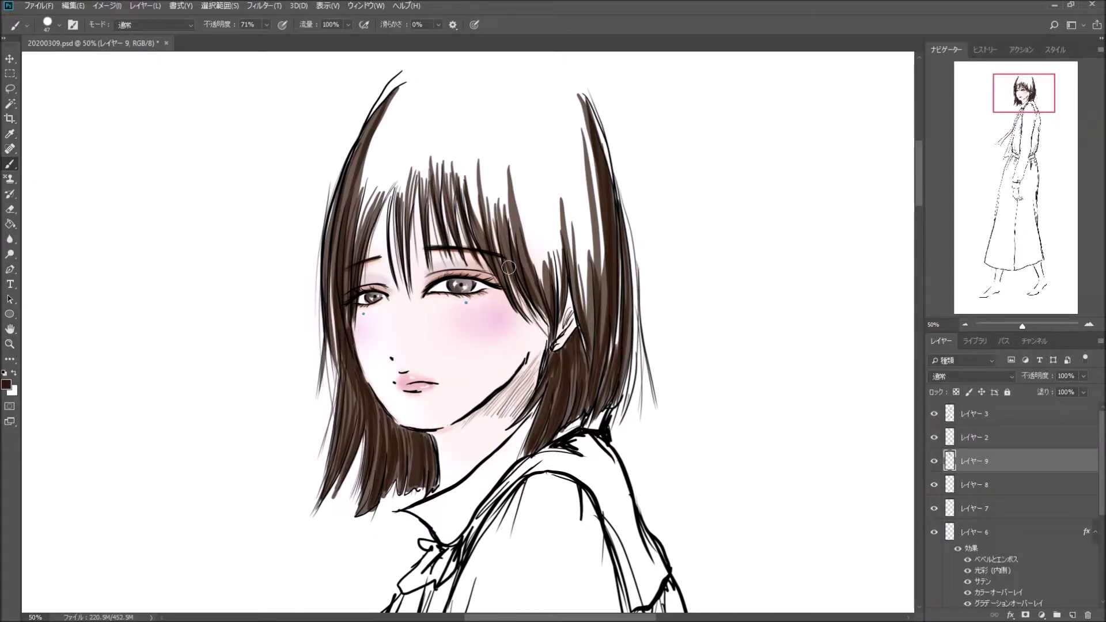
pyautogui.hotkey('ctrl', 's')
# Paint brown strands down the upper and lower right side of the hair.
pyautogui.moveTo(624, 202); pyautogui.dragTo(637, 423)
pyautogui.moveTo(632, 276); pyautogui.dragTo(641, 421)
pyautogui.moveTo(636, 297); pyautogui.dragTo(653, 403)
pyautogui.moveTo(586, 92); pyautogui.dragTo(630, 259)
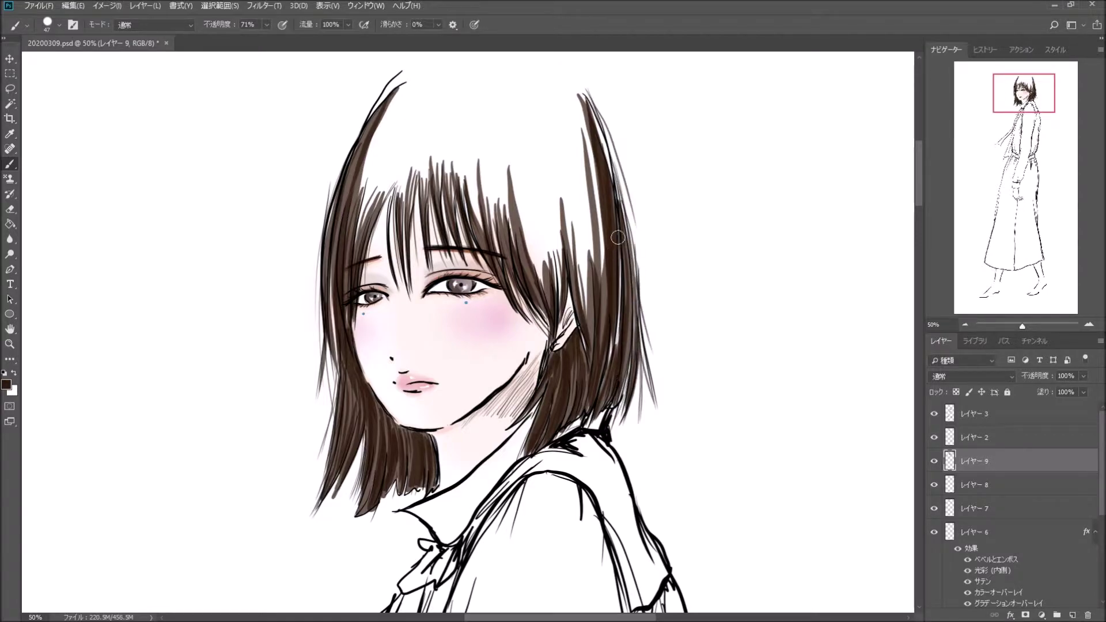
# Give the hair layer Bevel & Emboss with a gloss contour, 95 px size and 0% shadow opacity.
pyautogui.doubleClick(1031, 461)
pyautogui.click(670, 296)
pyautogui.click(883, 428)
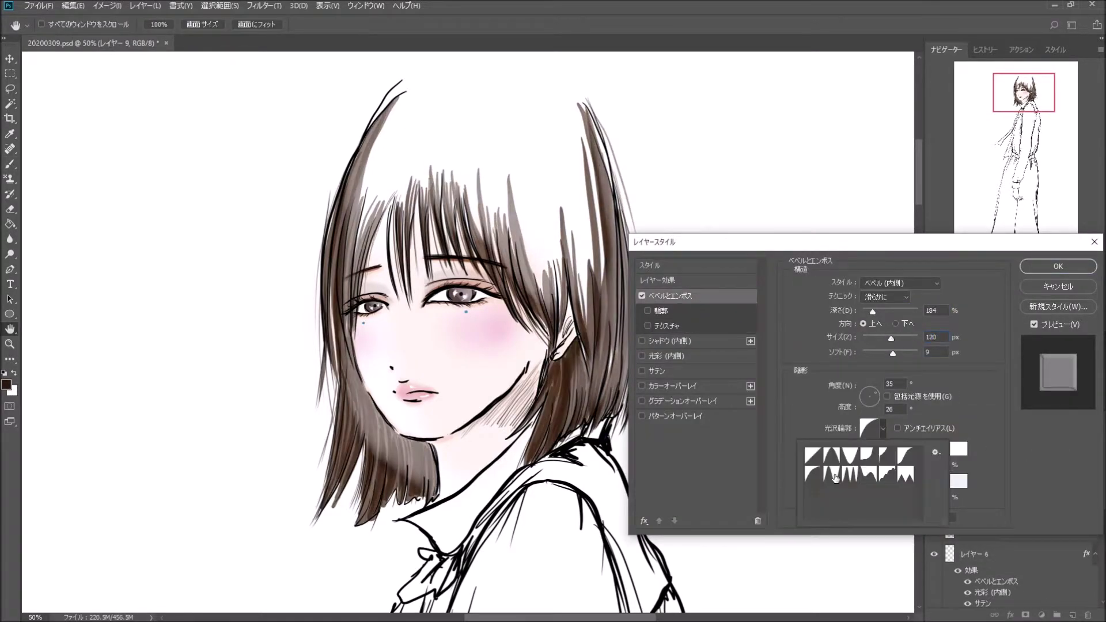
pyautogui.click(835, 477)
pyautogui.moveTo(892, 353); pyautogui.dragTo(886, 339)
pyautogui.moveTo(899, 498); pyautogui.dragTo(867, 499)
pyautogui.moveTo(870, 397); pyautogui.dragTo(875, 399)
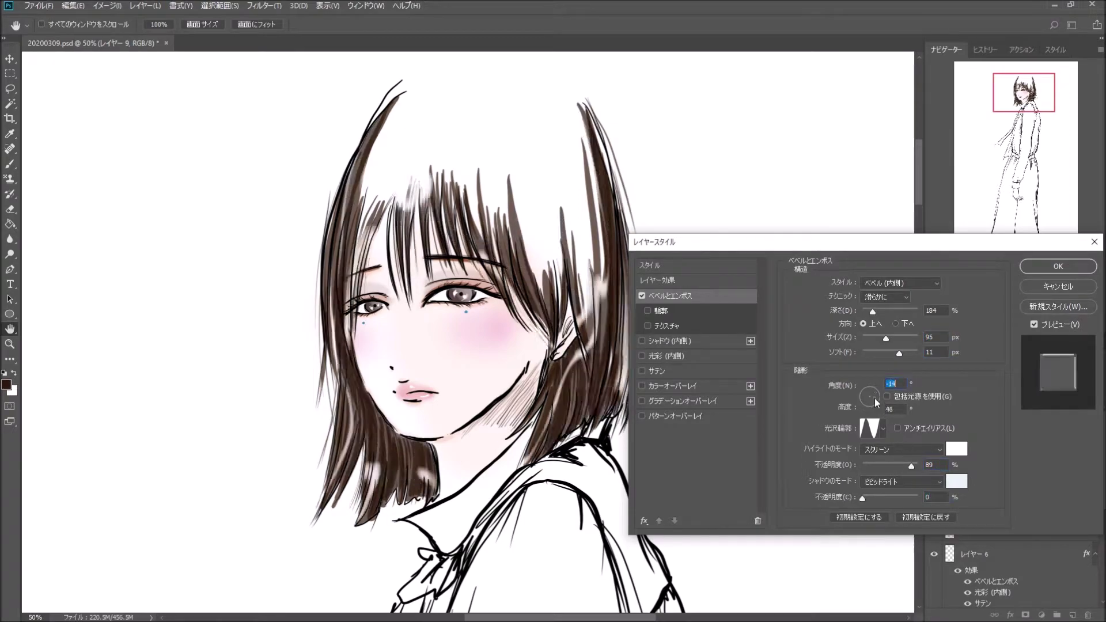
pyautogui.press('Return')
# Zoom out and add a new empty layer above the hair.
pyautogui.hotkey('ctrl', '-')
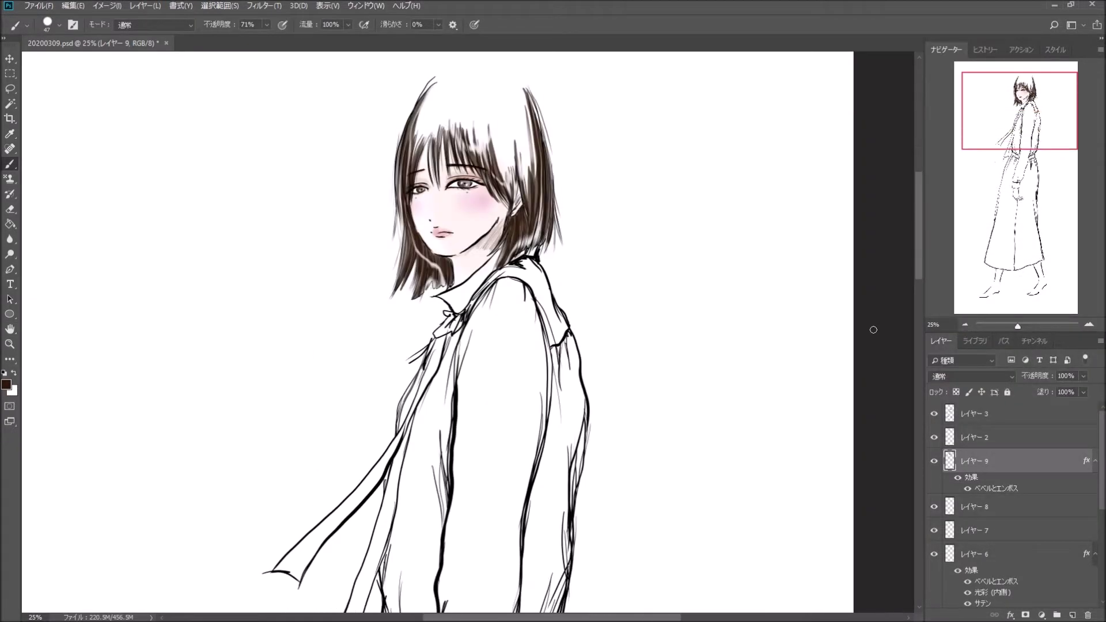
pyautogui.hotkey('ctrl', 'shift', 'alt', 'n')
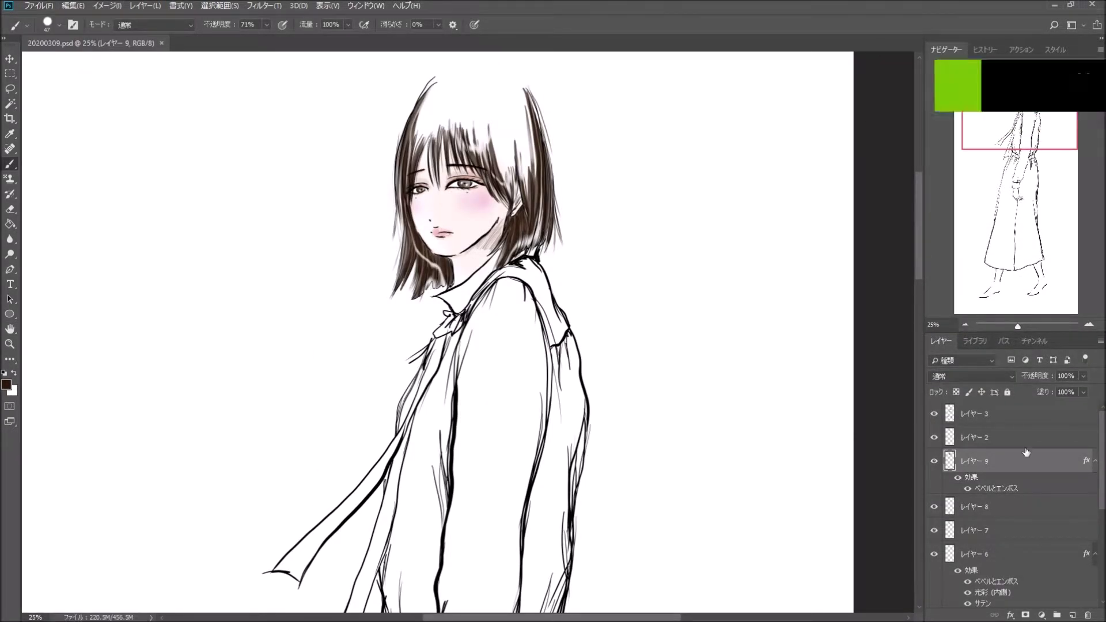
pyautogui.scroll(-2, 426, 332)
# Tint the hand and forearm peach with a soft 17 px brush at 13% opacity.
pyautogui.scroll(-10, 438, 332)
pyautogui.hotkey('ctrl', '+')
pyautogui.click(6, 384)
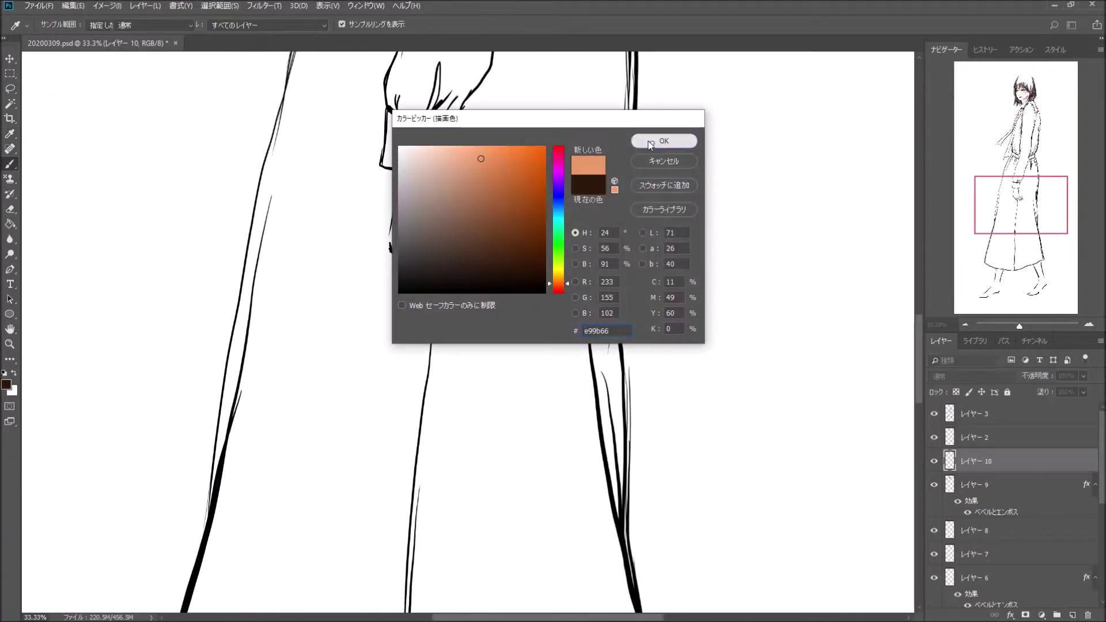
pyautogui.click(650, 140)
pyautogui.click(59, 24)
pyautogui.doubleClick(68, 199)
pyautogui.press('1')
pyautogui.press('3')
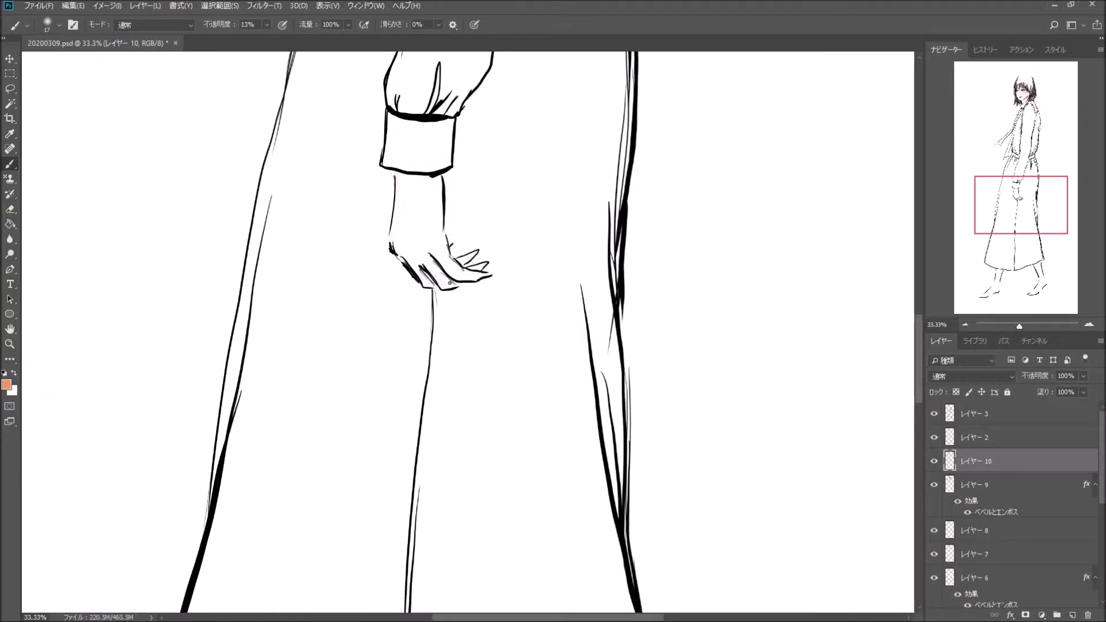
pyautogui.click(59, 24)
pyautogui.moveTo(397, 184); pyautogui.dragTo(430, 256)
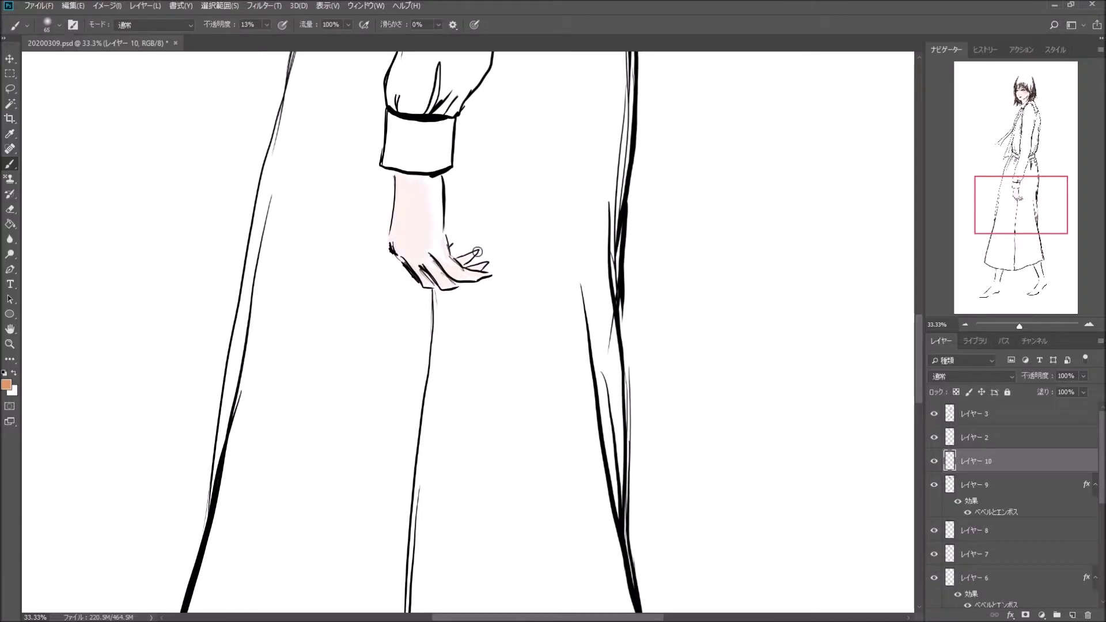
# Select the Pattern Stamp tool with a floral fabric pattern and zoom to 66.7%.
pyautogui.press('s')
pyautogui.click(381, 24)
pyautogui.click(274, 514)
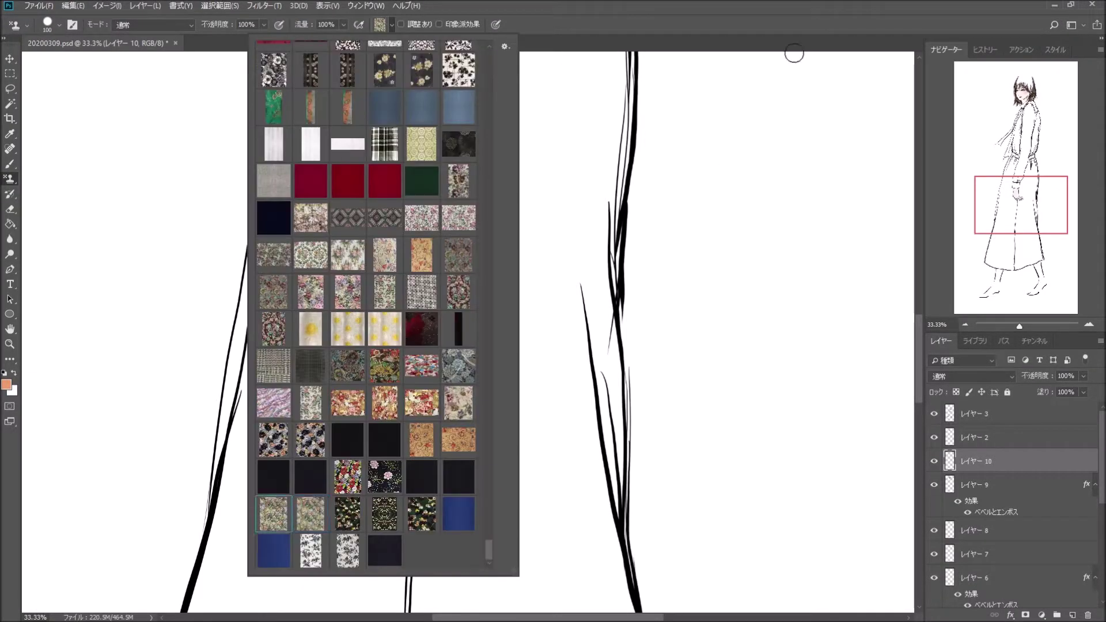
pyautogui.hotkey('ctrl', '+')
pyautogui.hotkey('ctrl', '+')
# Fill only the left skirt panel with the floral pattern and set the stamp brush to 71.
pyautogui.moveTo(242, 230); pyautogui.dragTo(286, 325)
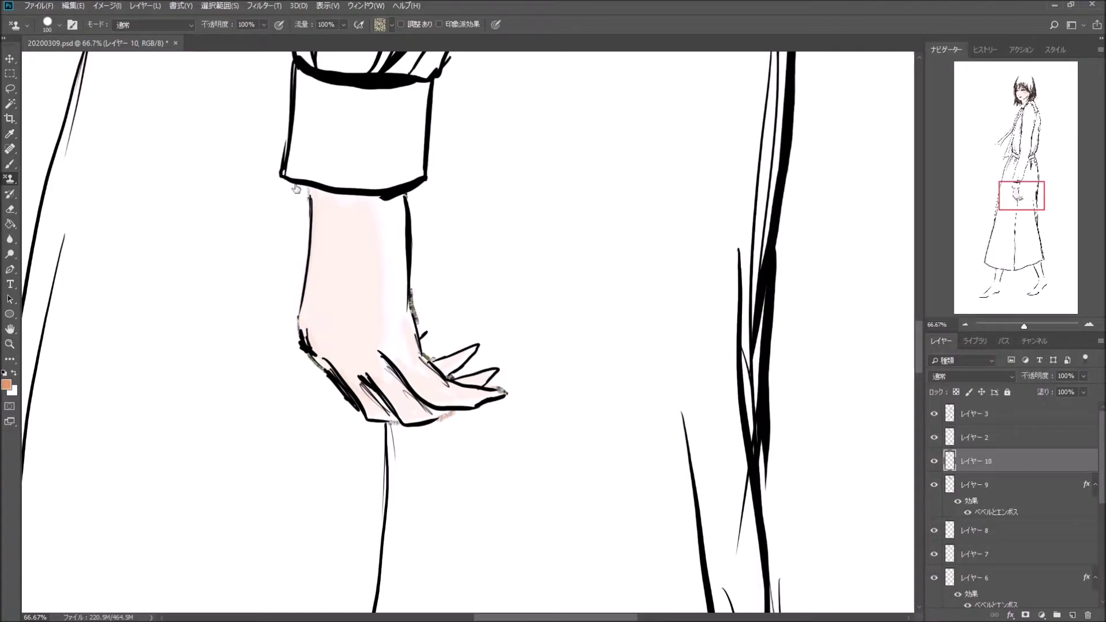
pyautogui.hotkey('ctrl', '-')
pyautogui.hotkey('ctrl', '-')
pyautogui.hotkey('ctrl', '-')
pyautogui.hotkey('ctrl', '-')
pyautogui.press('g')
pyautogui.click(518, 346)
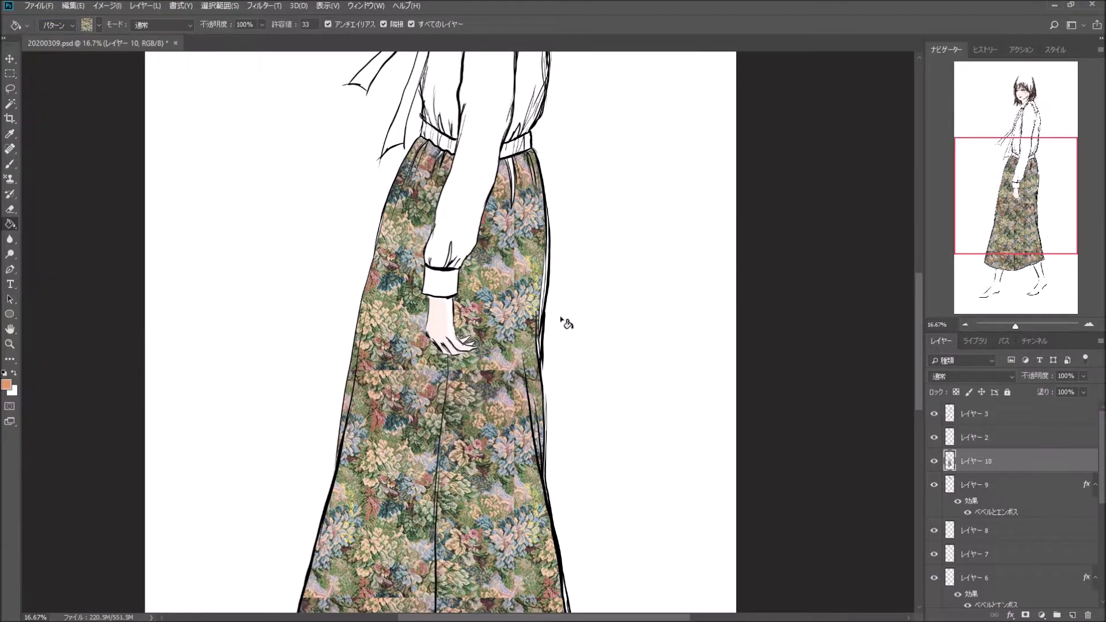
pyautogui.moveTo(566, 323); pyautogui.dragTo(560, 185)
pyautogui.hotkey('ctrl', 'z')
pyautogui.click(392, 495)
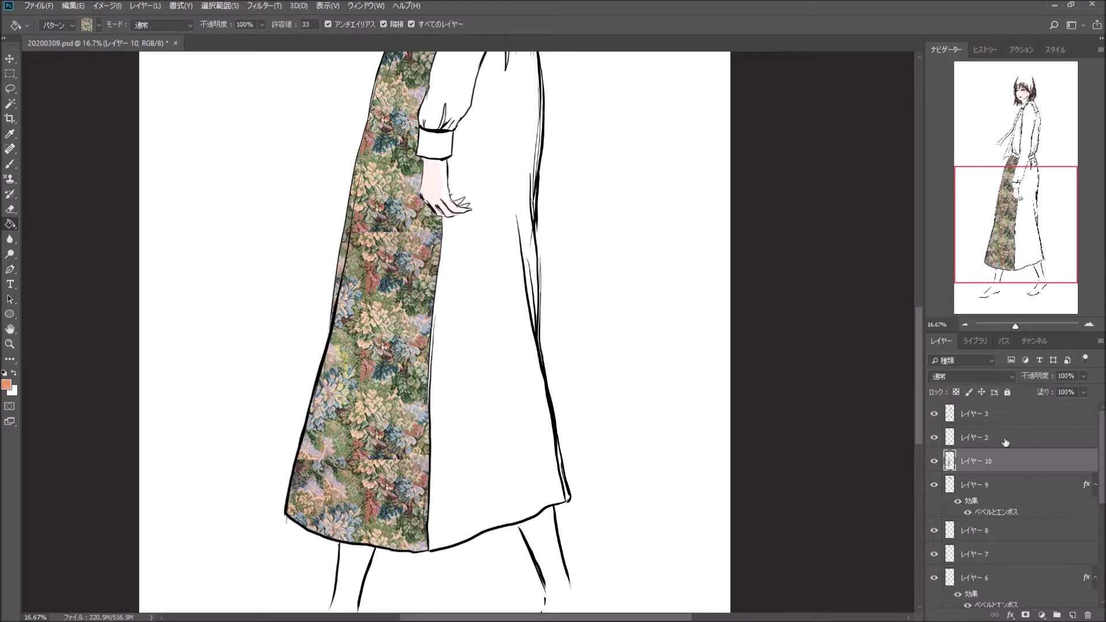
pyautogui.press('s')
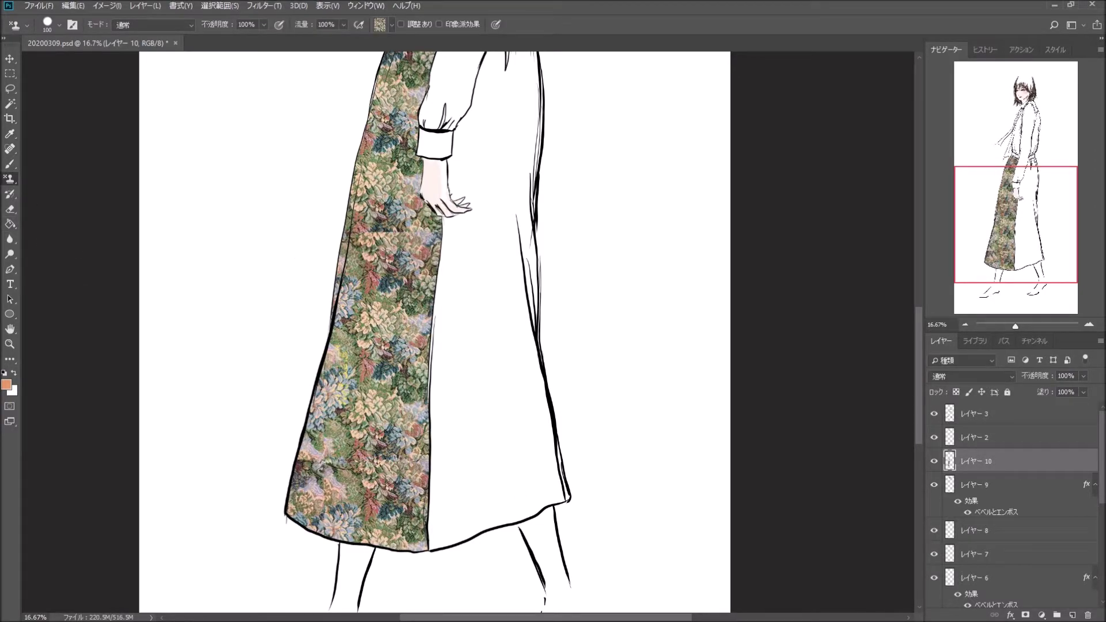
pyautogui.click(59, 25)
pyautogui.doubleClick(97, 114)
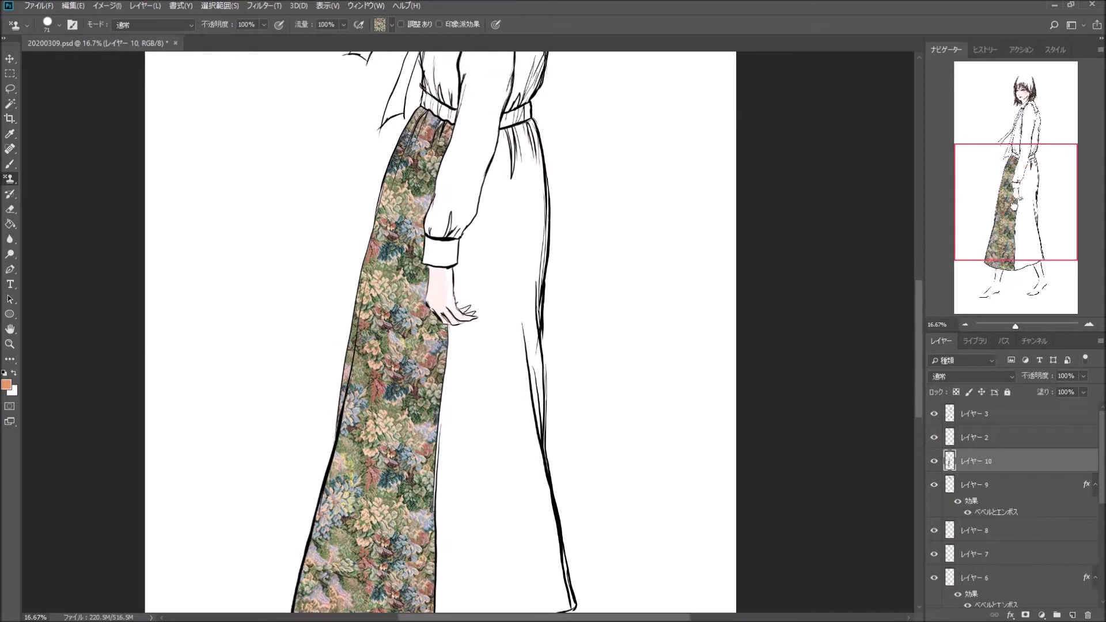
# Add Inner Shadow to the left panel, then fill the right panel on a new layer with Inner Shadow.
pyautogui.doubleClick(1037, 461)
pyautogui.click(1057, 263)
pyautogui.hotkey('ctrl', 'shift', 'n')
pyautogui.press('g')
pyautogui.click(519, 403)
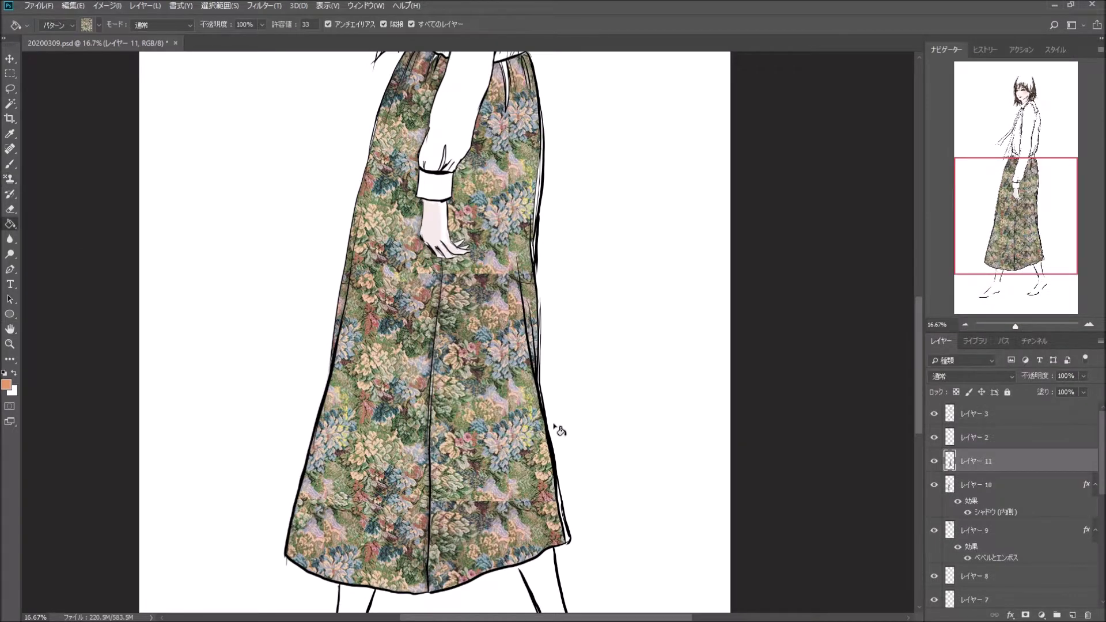
pyautogui.press('s')
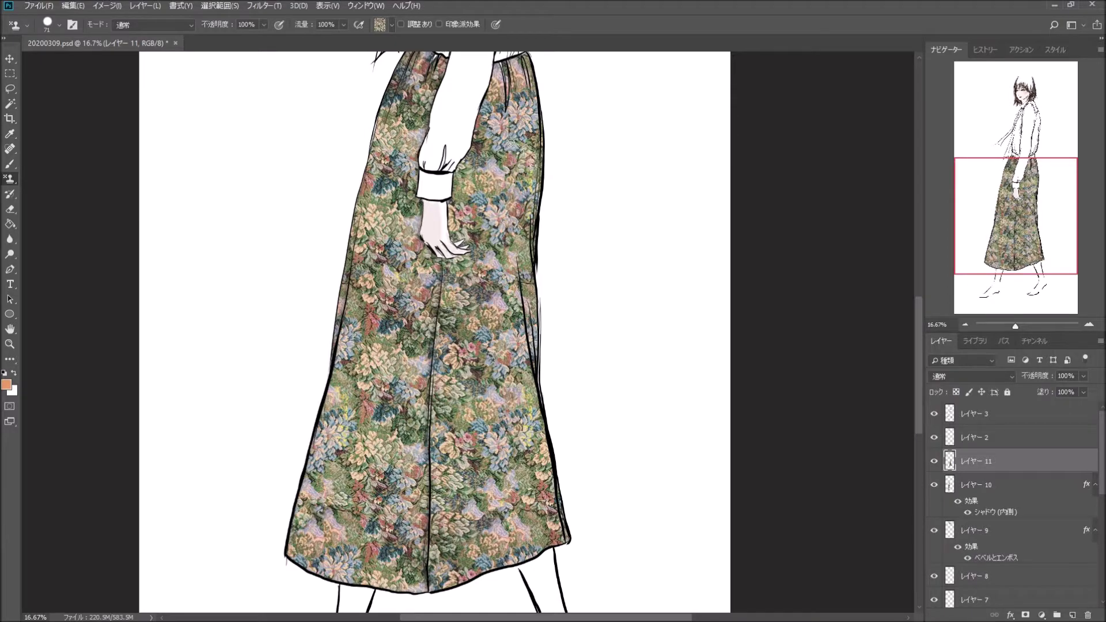
pyautogui.doubleClick(1024, 459)
pyautogui.press('Return')
pyautogui.scroll(5, 153, 66)
# Fill the waistband with the tapestry pattern on a new layer and add an inner shadow.
pyautogui.click(38, 6)
pyautogui.click(41, 162)
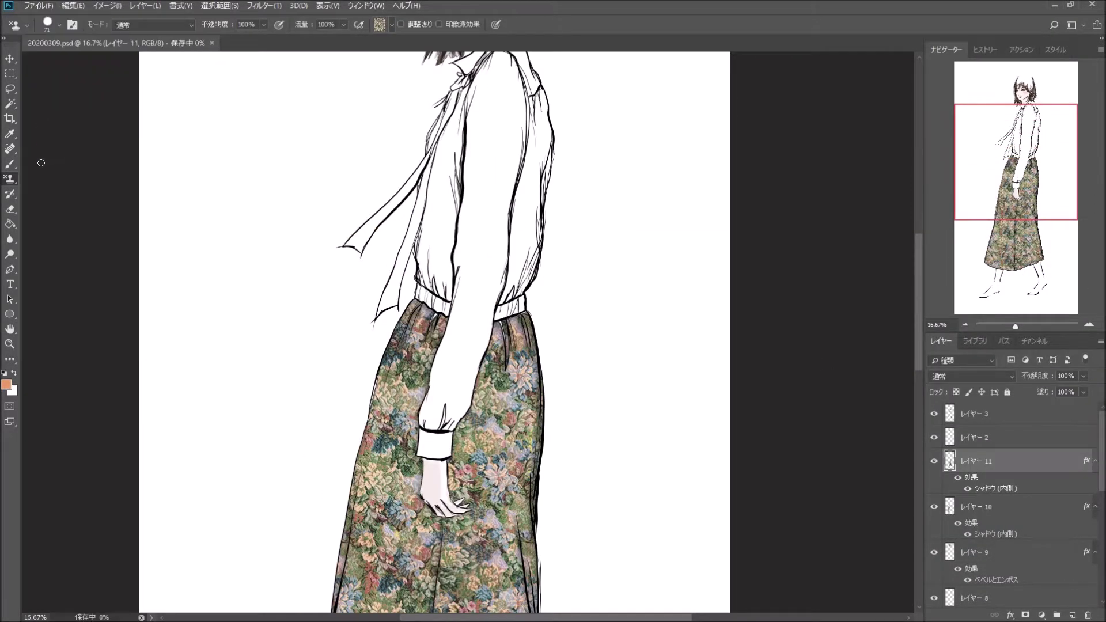
pyautogui.press('g')
pyautogui.hotkey('ctrl', 'shift', 'alt', 'n')
pyautogui.click(523, 313)
pyautogui.click(427, 295)
pyautogui.doubleClick(1024, 460)
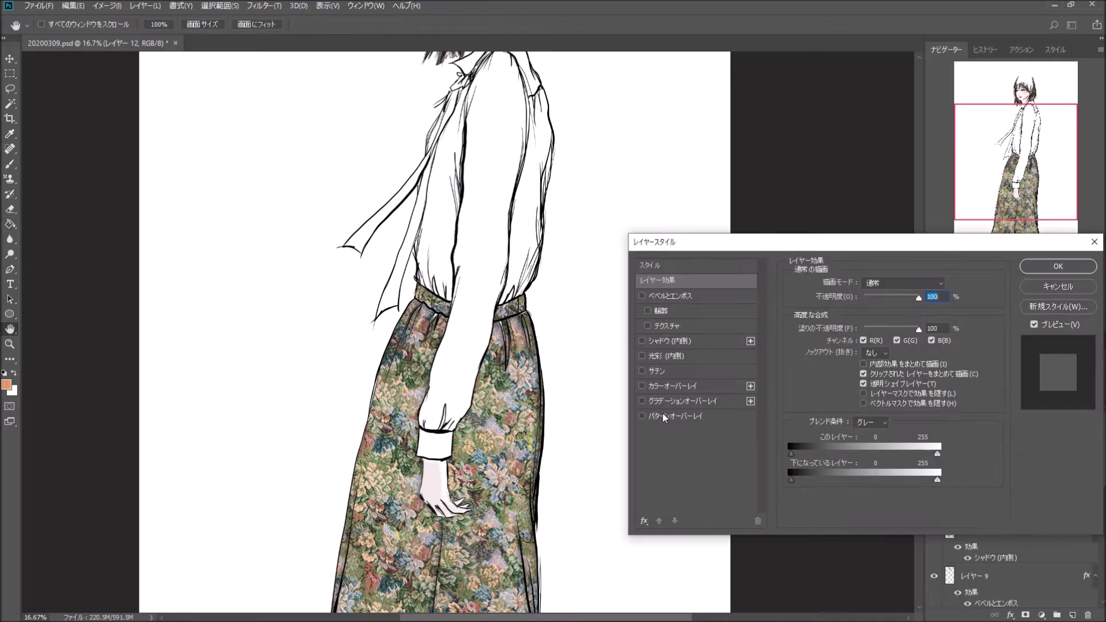
pyautogui.click(668, 341)
pyautogui.press('Return')
# Raise the right skirt panel's brightness to 21 with Brightness/Contrast.
pyautogui.hotkey('ctrl', 'shift', 'alt', 'n')
pyautogui.scroll(2, 438, 334)
pyautogui.hotkey('ctrl', '-')
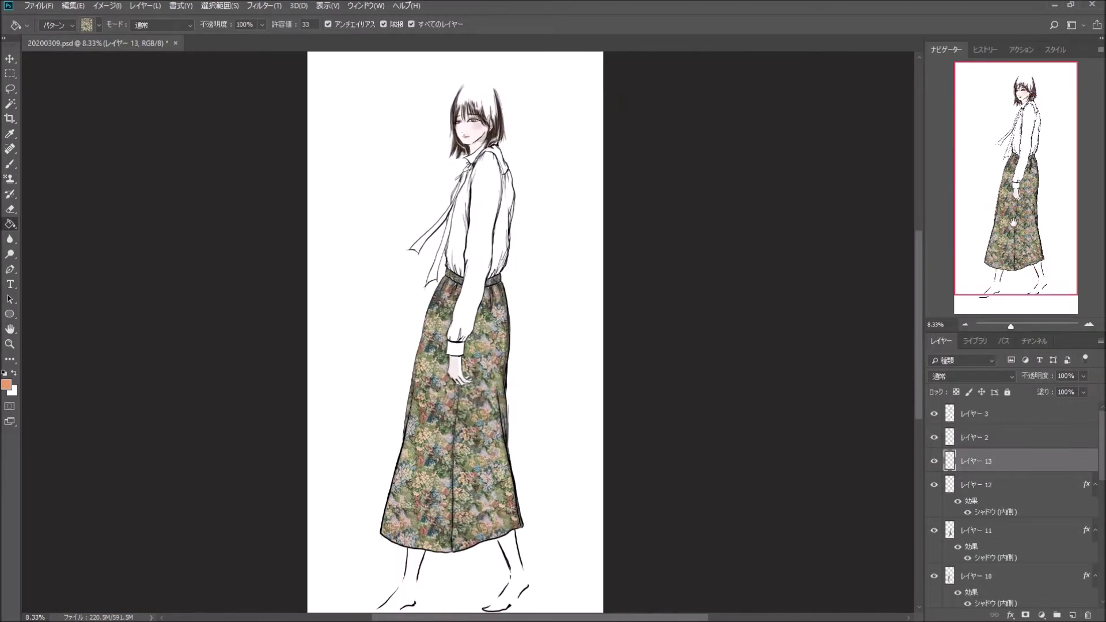
pyautogui.click(973, 530)
pyautogui.click(106, 6)
pyautogui.click(260, 26)
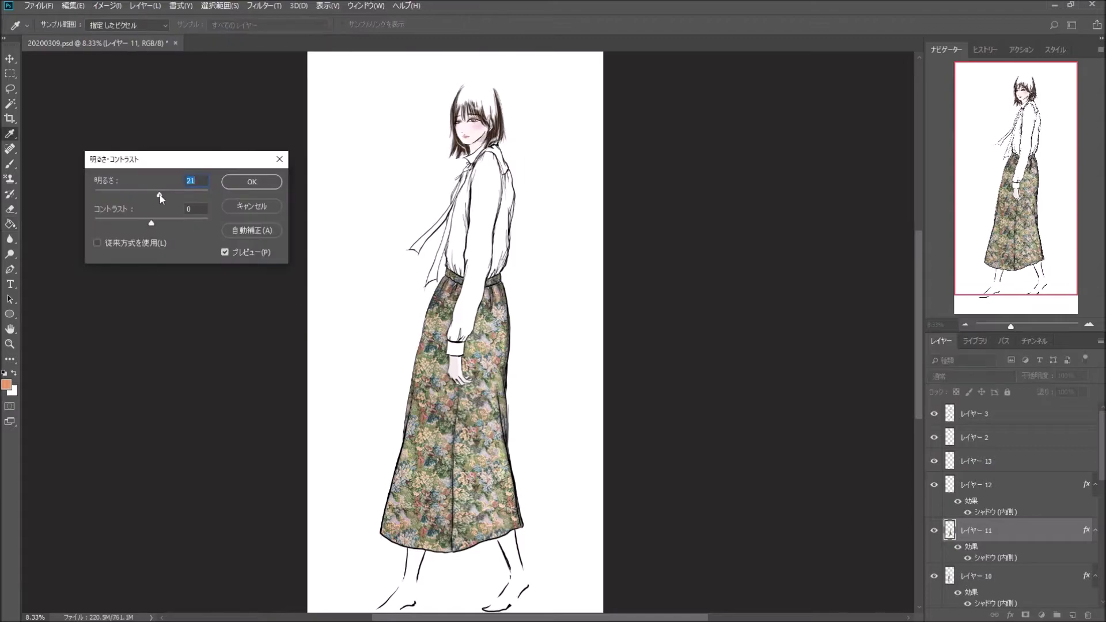
pyautogui.click(247, 178)
# Set the left skirt panel to brightness 29 and contrast 26, then add a new layer.
pyautogui.doubleClick(1026, 575)
pyautogui.click(999, 254)
pyautogui.click(107, 6)
pyautogui.click(311, 35)
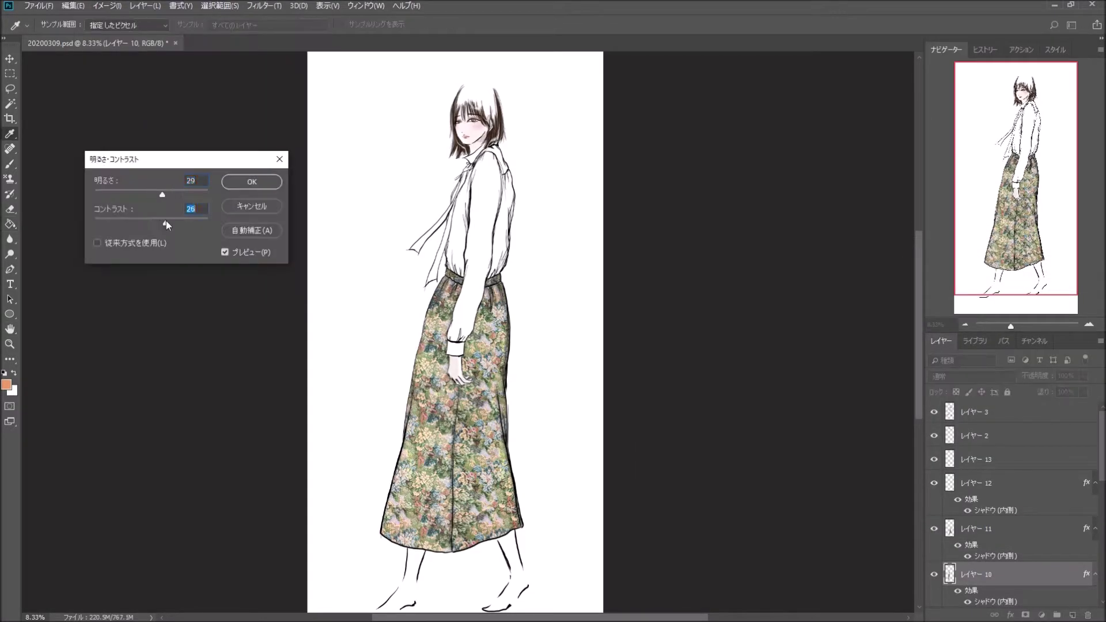
pyautogui.click(239, 178)
pyautogui.hotkey('ctrl', 'shift', 'alt', 'n')
# Fill the sleeve with the dark red fabric pattern and give it an inner shadow.
pyautogui.hotkey('ctrl', '+')
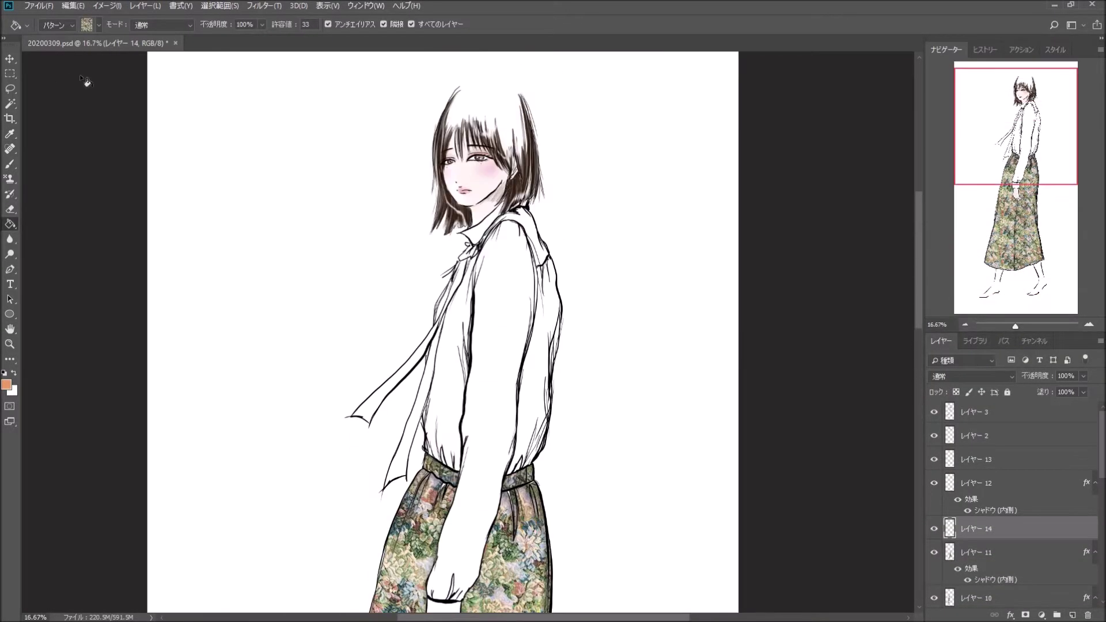
pyautogui.click(92, 25)
pyautogui.scroll(-2, 136, 284)
pyautogui.click(137, 284)
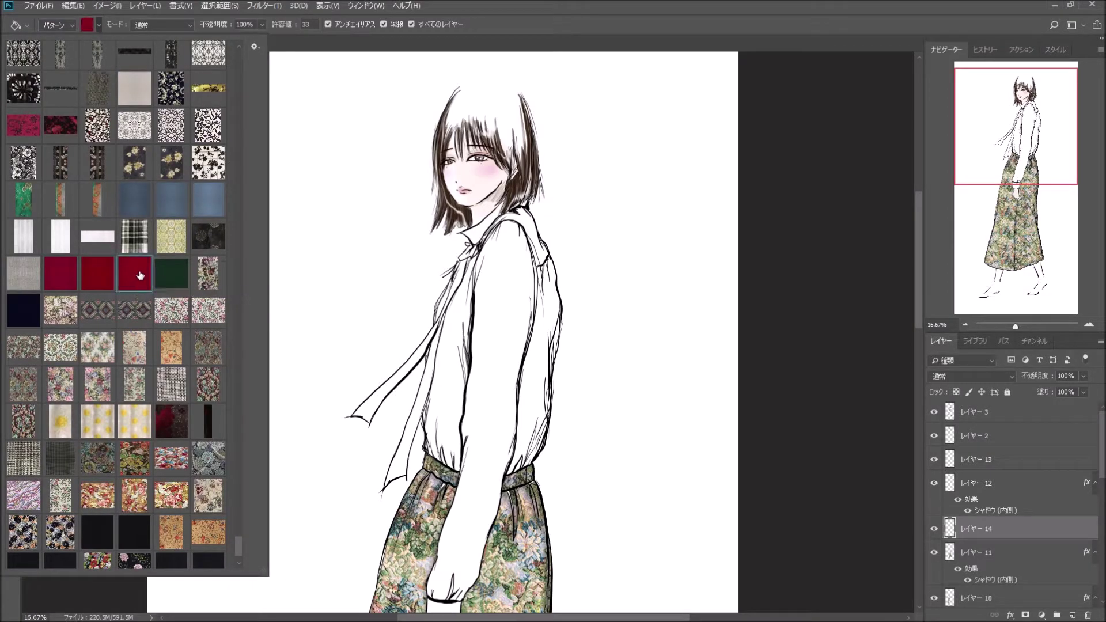
pyautogui.click(489, 346)
pyautogui.scroll(-2, 465, 476)
pyautogui.doubleClick(1016, 523)
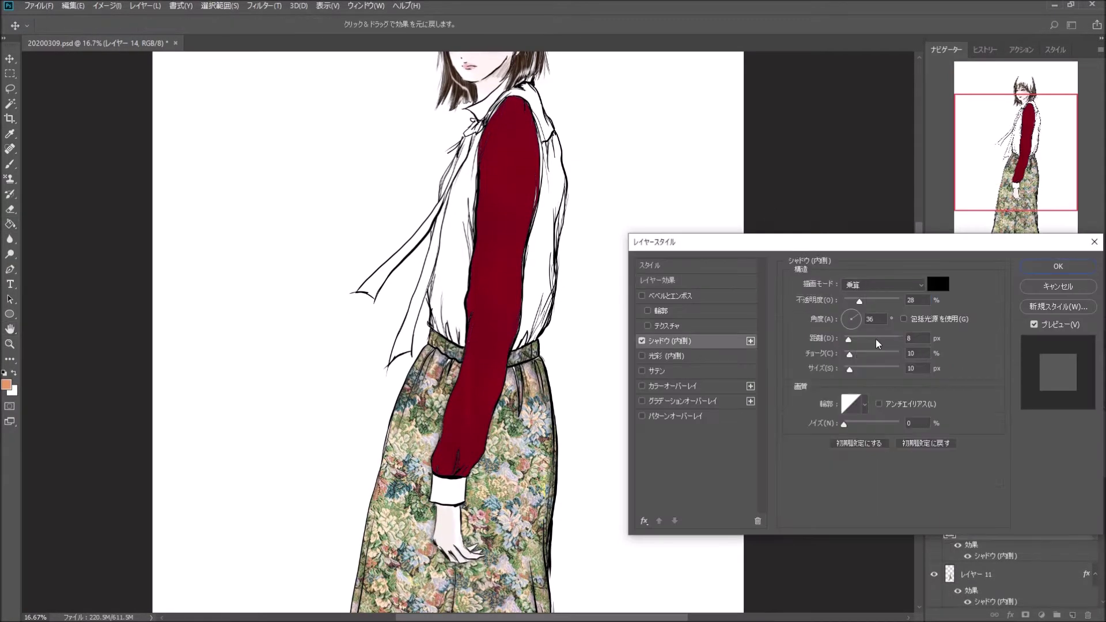
pyautogui.click(1058, 266)
pyautogui.hotkey('ctrl', 'shift', 'alt', 'n')
pyautogui.moveTo(569, 227); pyautogui.dragTo(601, 360)
# Fill the blouse body dark red, undoing an accidental ribbon fill.
pyautogui.click(590, 360)
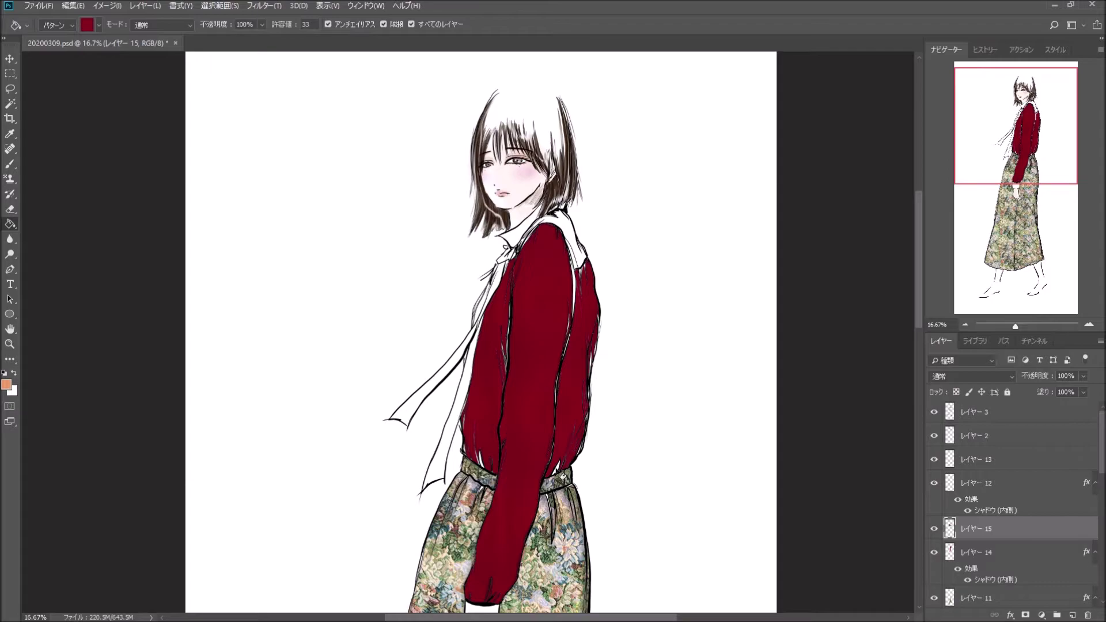
pyautogui.click(496, 324)
pyautogui.hotkey('ctrl', 'z')
pyautogui.hotkey('ctrl', '+')
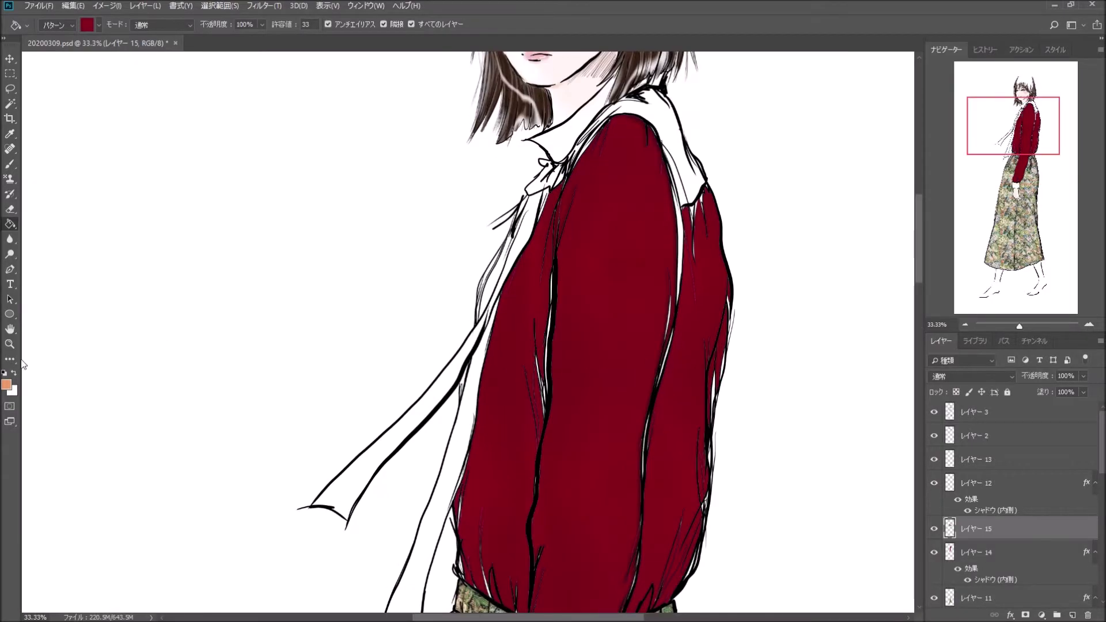
pyautogui.press('s')
pyautogui.click(57, 24)
pyautogui.click(392, 24)
pyautogui.press('Escape')
pyautogui.press('g')
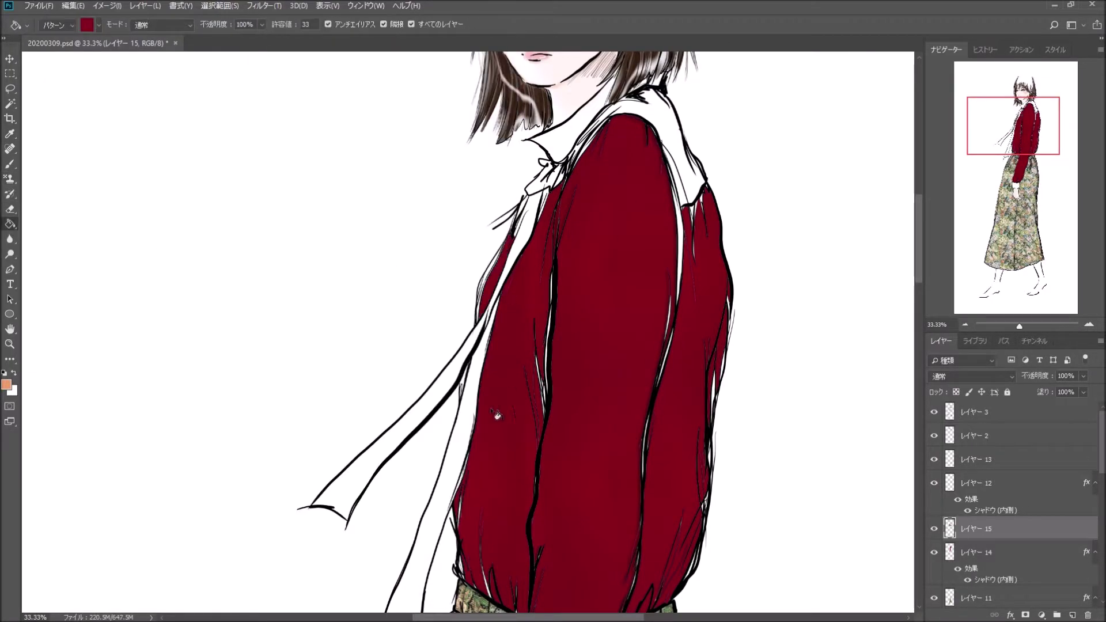
pyautogui.hotkey('ctrl', '-')
# Add an inner shadow to the blouse body layer and create a layer for the collar.
pyautogui.doubleClick(1014, 529)
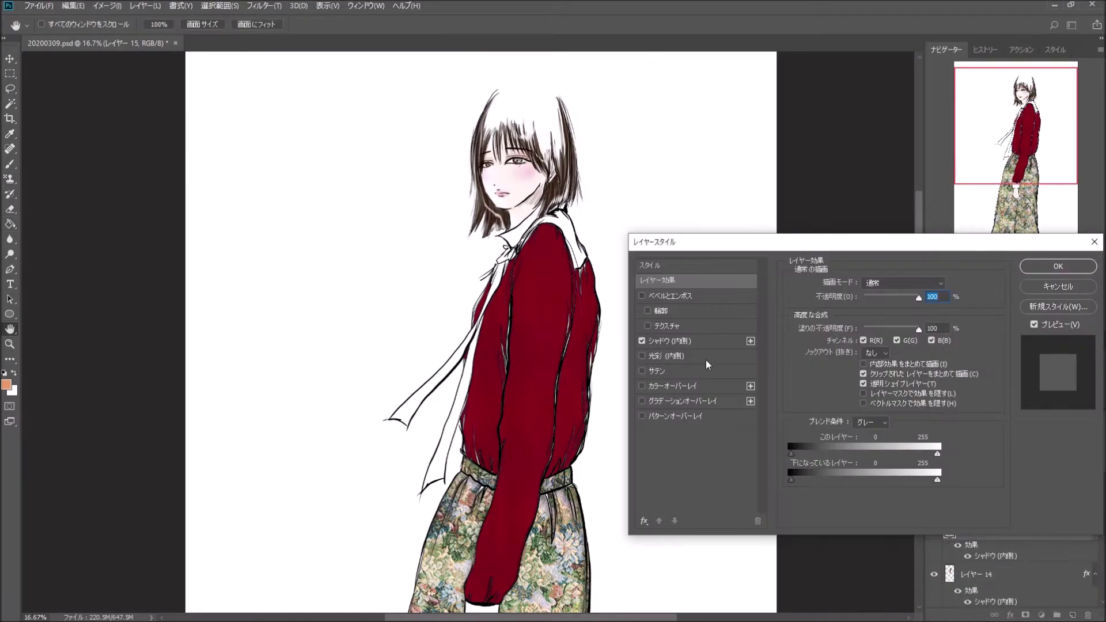
pyautogui.click(668, 341)
pyautogui.press('Return')
pyautogui.hotkey('ctrl', 'shift', 'alt', 'n')
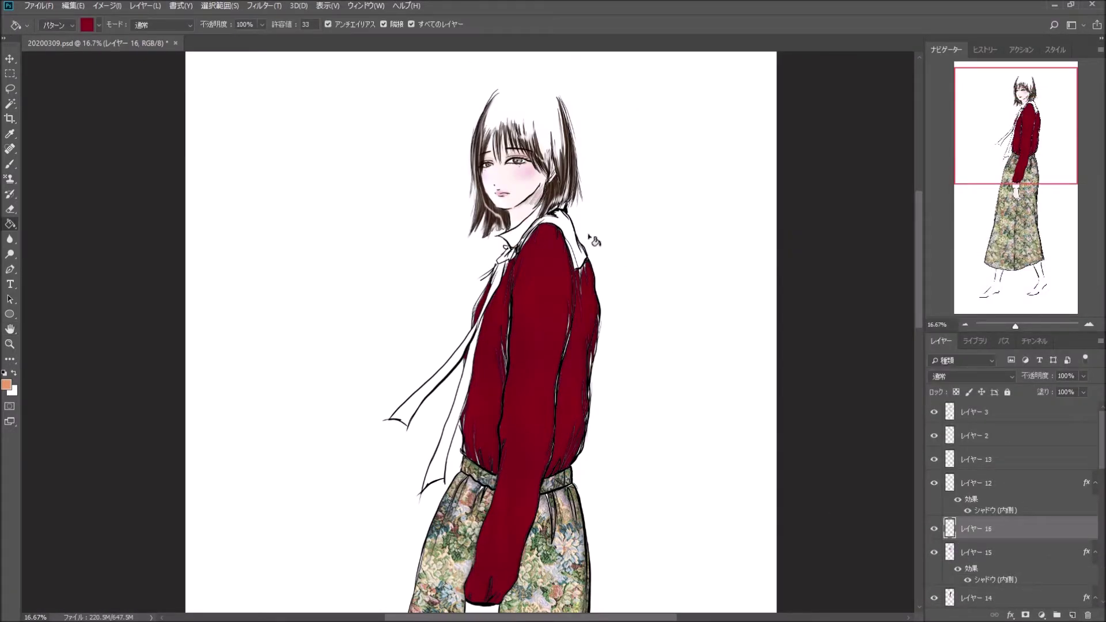
# Fill the collar area behind the neck dark red and select the collar layer.
pyautogui.scroll(3, 564, 151)
pyautogui.press('s')
pyautogui.press('g')
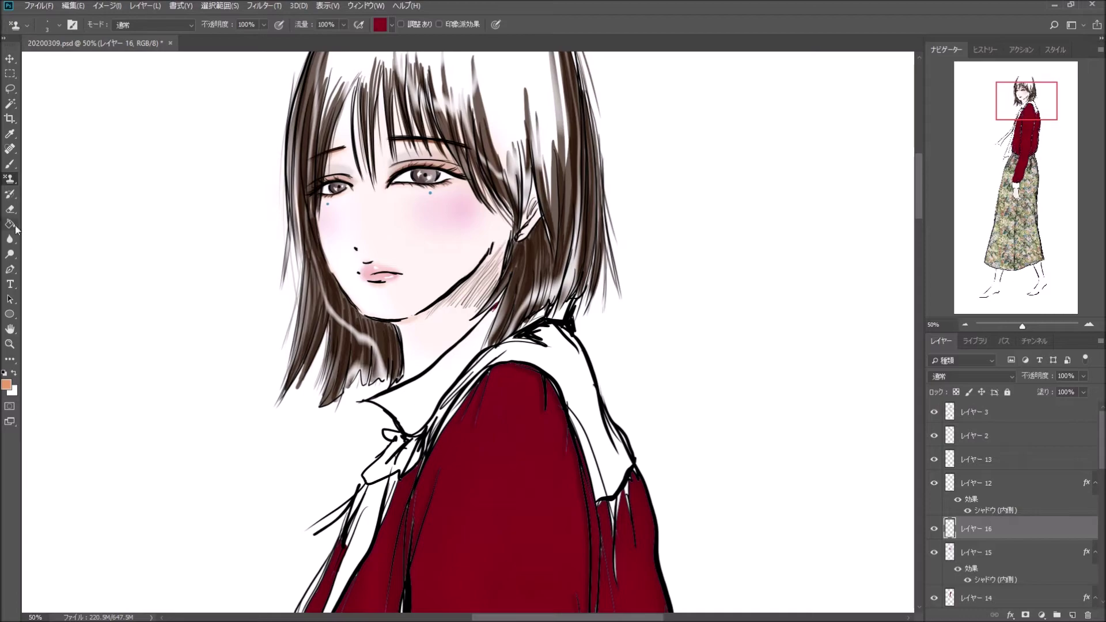
pyautogui.click(561, 337)
pyautogui.scroll(-5, 518, 373)
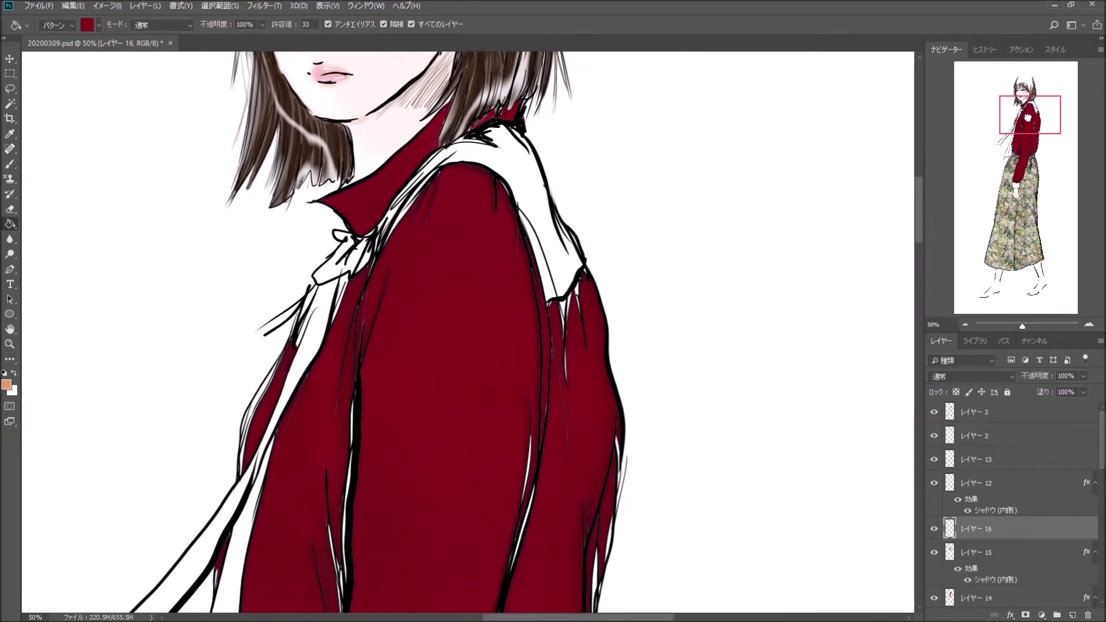
pyautogui.scroll(-5, 345, 163)
pyautogui.hotkey('ctrl', '-')
pyautogui.hotkey('alt', '[')
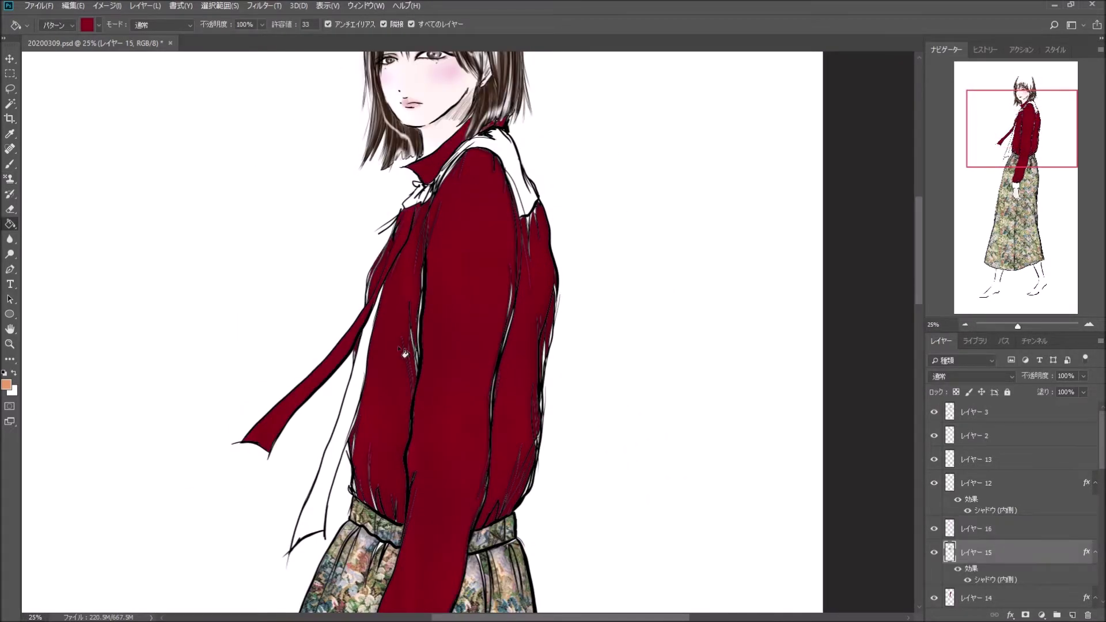
pyautogui.hotkey('alt', ']')
pyautogui.press('Return')
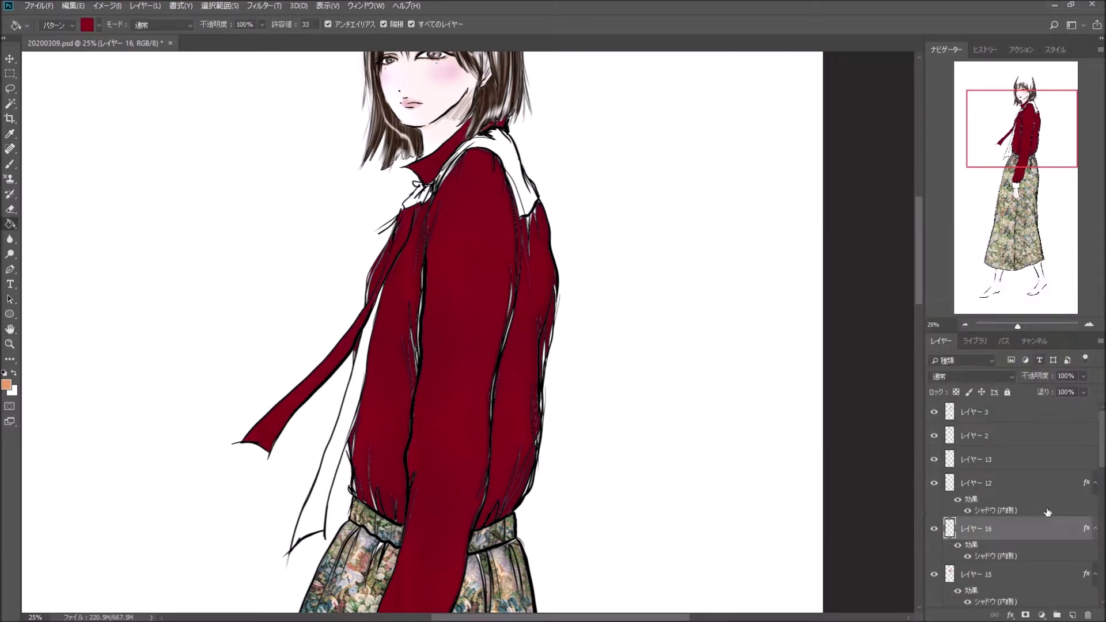
# Fill the ribbon dark red on a new layer and give the collar and ribbon inner shadows.
pyautogui.hotkey('ctrl', 'shift', 'alt', 'n')
pyautogui.click(420, 207)
pyautogui.click(449, 179)
pyautogui.doubleClick(1026, 529)
pyautogui.click(718, 349)
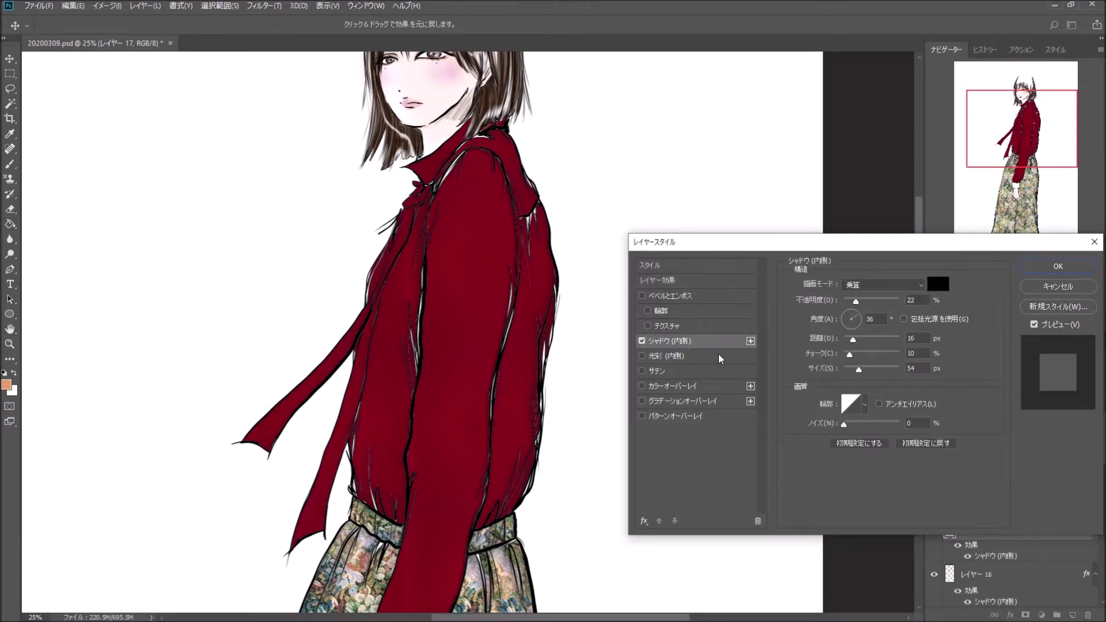
pyautogui.press('Return')
pyautogui.hotkey('ctrl', '-')
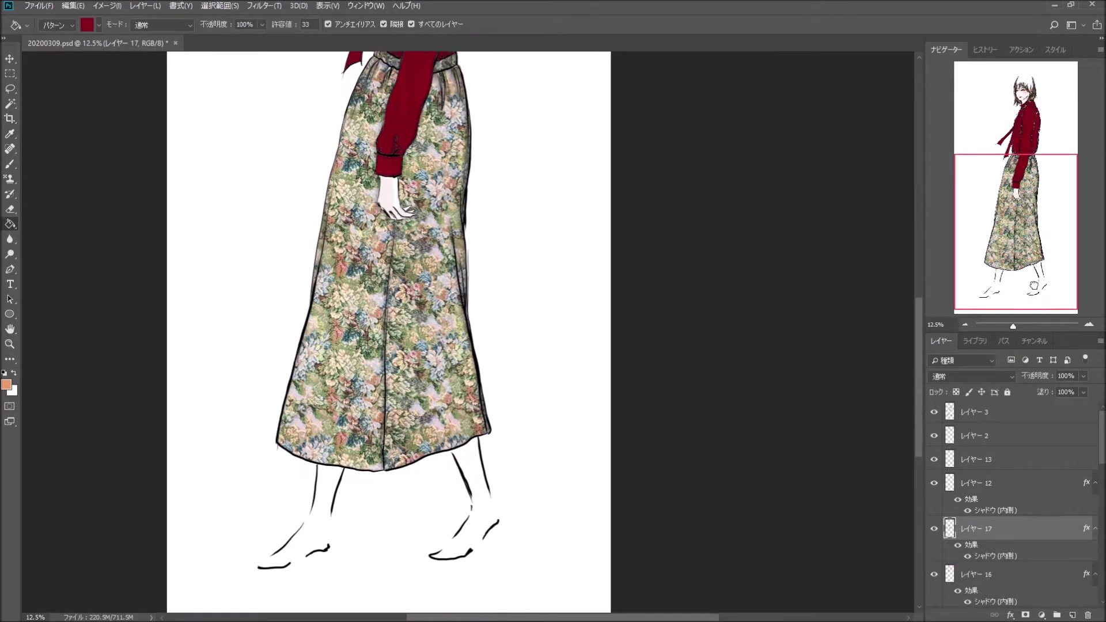
# Add a new layer beneath the clothing layers and stamp a dark stroke down the left leg.
pyautogui.keyDown('ctrl'); pyautogui.click(1072, 615); pyautogui.keyUp('ctrl')
pyautogui.hotkey('ctrl', '[')
pyautogui.hotkey('ctrl', '[')
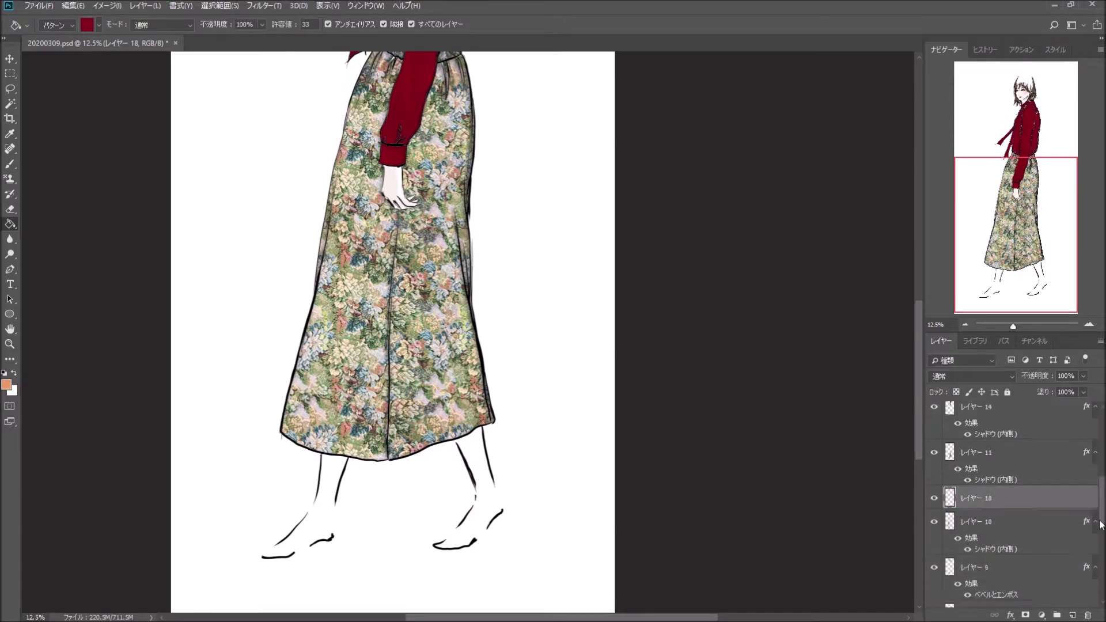
pyautogui.hotkey('ctrl', '[')
pyautogui.hotkey('ctrl', '[')
pyautogui.hotkey('ctrl', '[')
pyautogui.hotkey('ctrl', '[')
pyautogui.hotkey('ctrl', '[')
pyautogui.hotkey('ctrl', '[')
pyautogui.press('s')
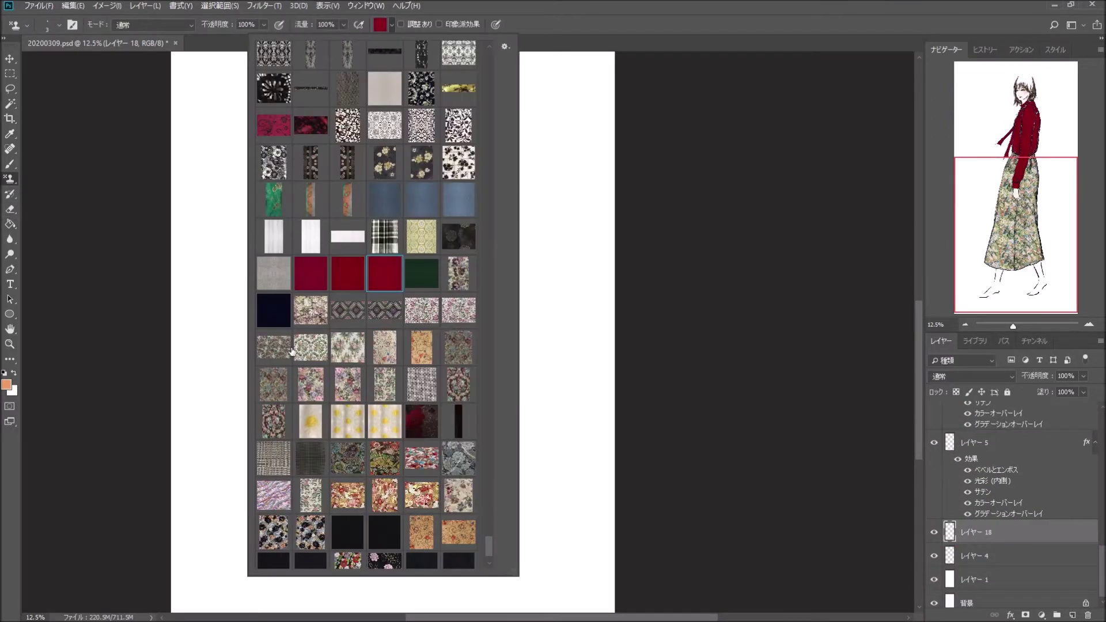
pyautogui.moveTo(316, 515); pyautogui.dragTo(334, 475)
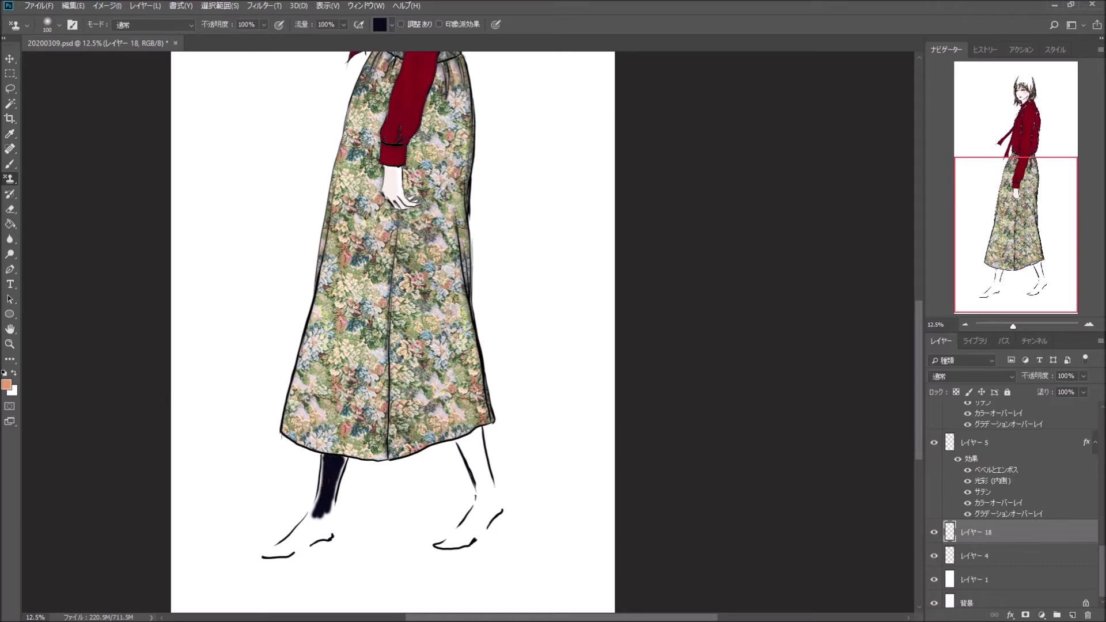
# Try a gradient fade style on the left leg, undo it, and restamp the dark stroke.
pyautogui.click(1056, 49)
pyautogui.moveTo(1064, 88); pyautogui.dragTo(319, 524)
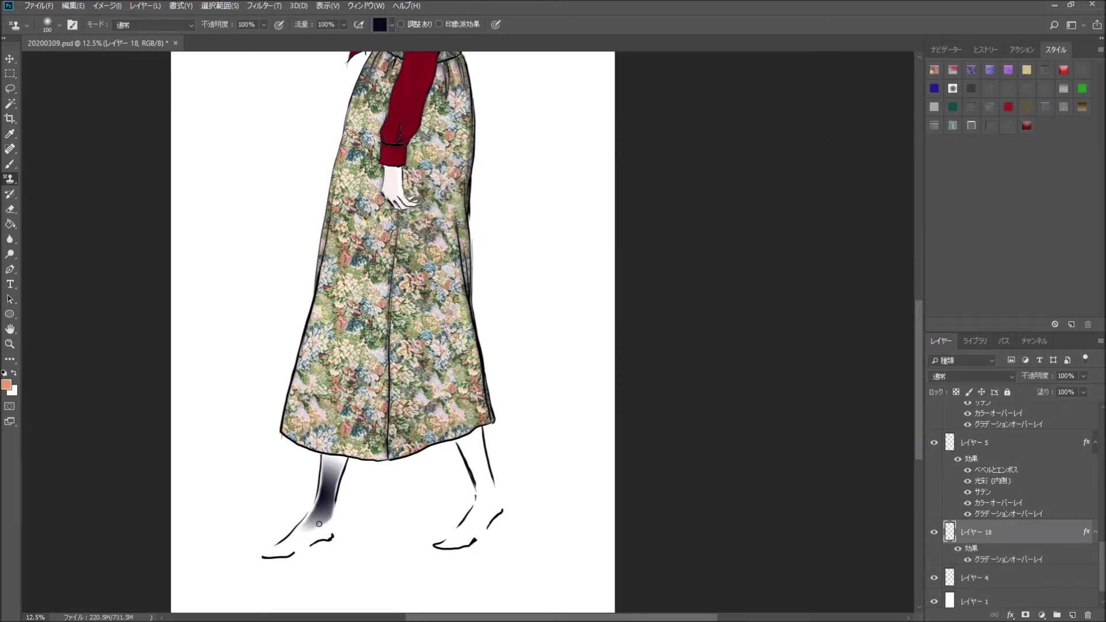
pyautogui.hotkey('ctrl', 'z')
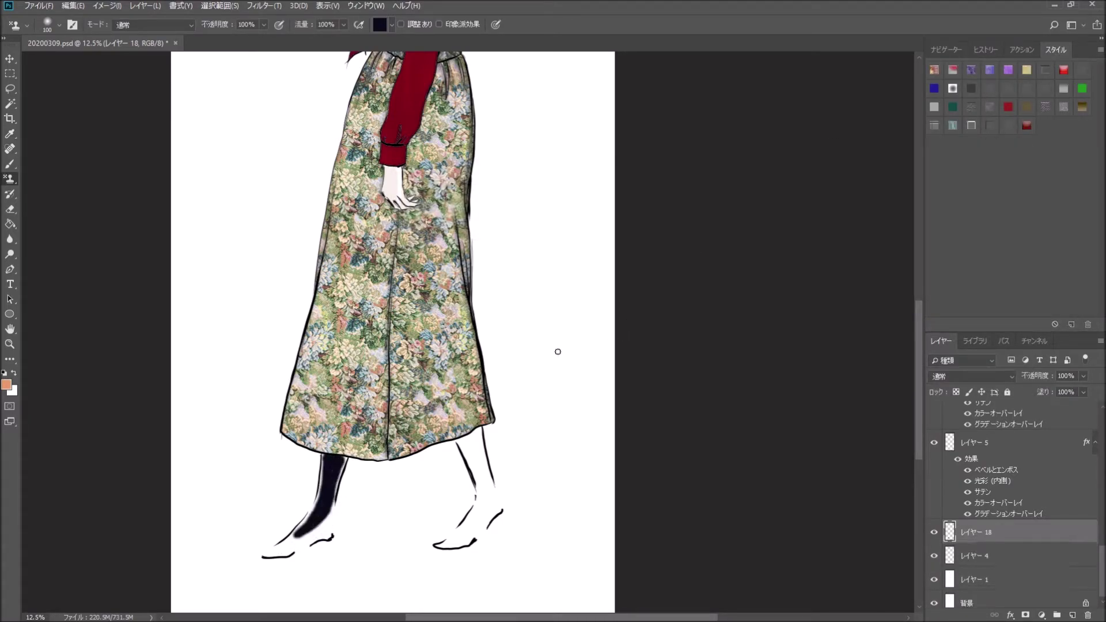
pyautogui.hotkey('ctrl', 'z')
pyautogui.press('e')
pyautogui.click(10, 179)
pyautogui.moveTo(320, 508); pyautogui.dragTo(335, 464)
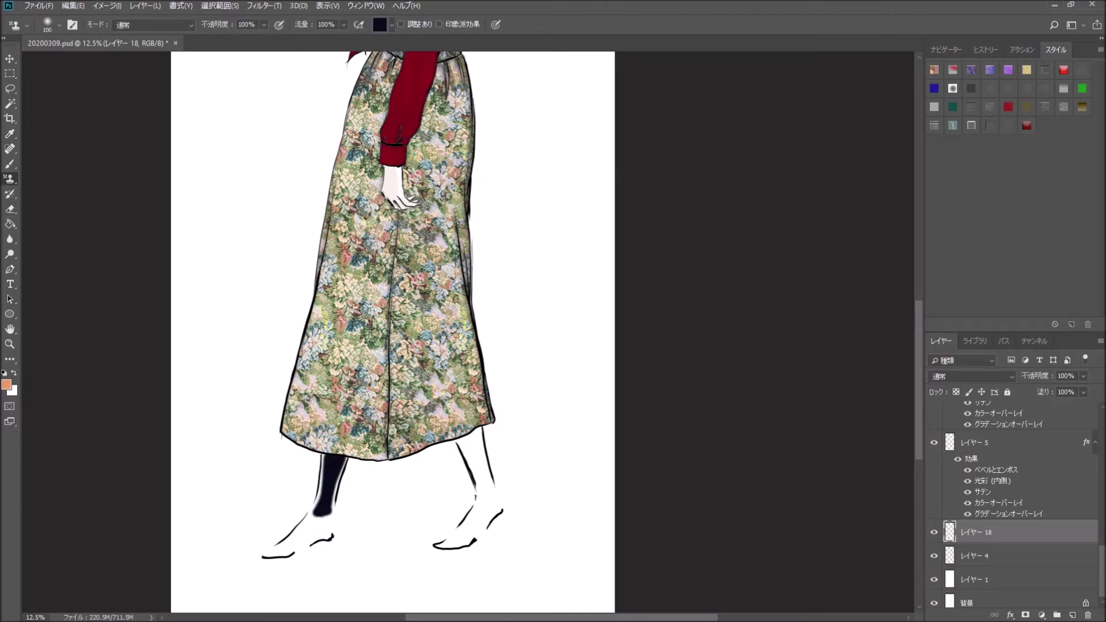
# Paint the right leg dark on its own new layer.
pyautogui.hotkey('ctrl', 'shift', 'n')
pyautogui.press('Return')
pyautogui.moveTo(479, 487); pyautogui.dragTo(469, 441)
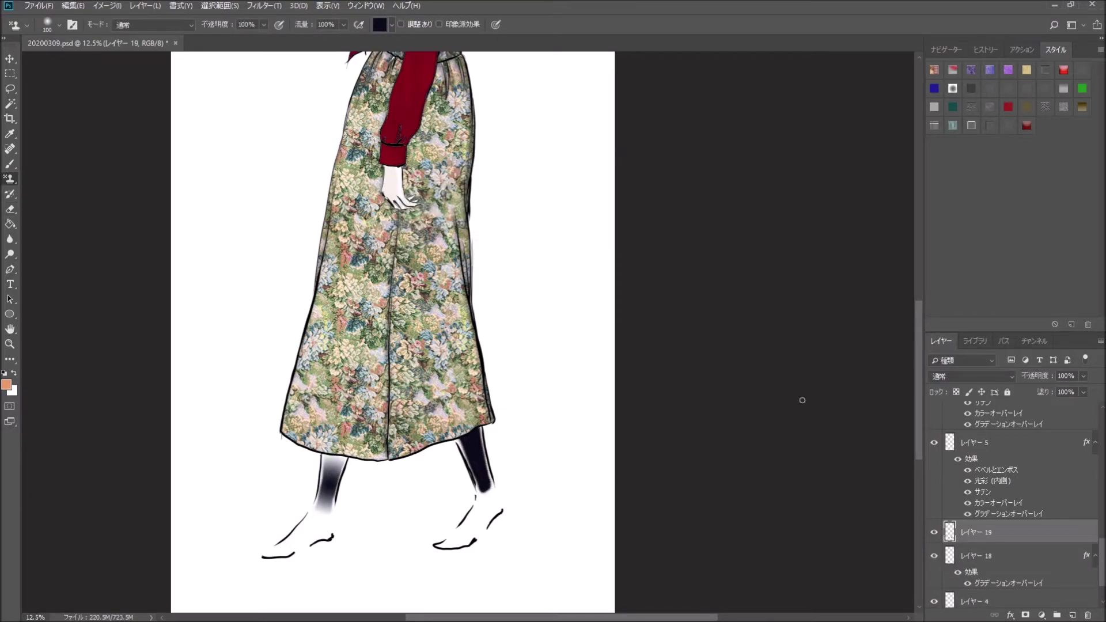
# Create another empty layer and bring it to the top of the stack.
pyautogui.hotkey('ctrl', 'shift', 'n')
pyautogui.press('Return')
pyautogui.click(947, 49)
pyautogui.hotkey('ctrl', 'shift', ']')
# Magic-wand select the white background and invert the selection to the figure.
pyautogui.click(1015, 157)
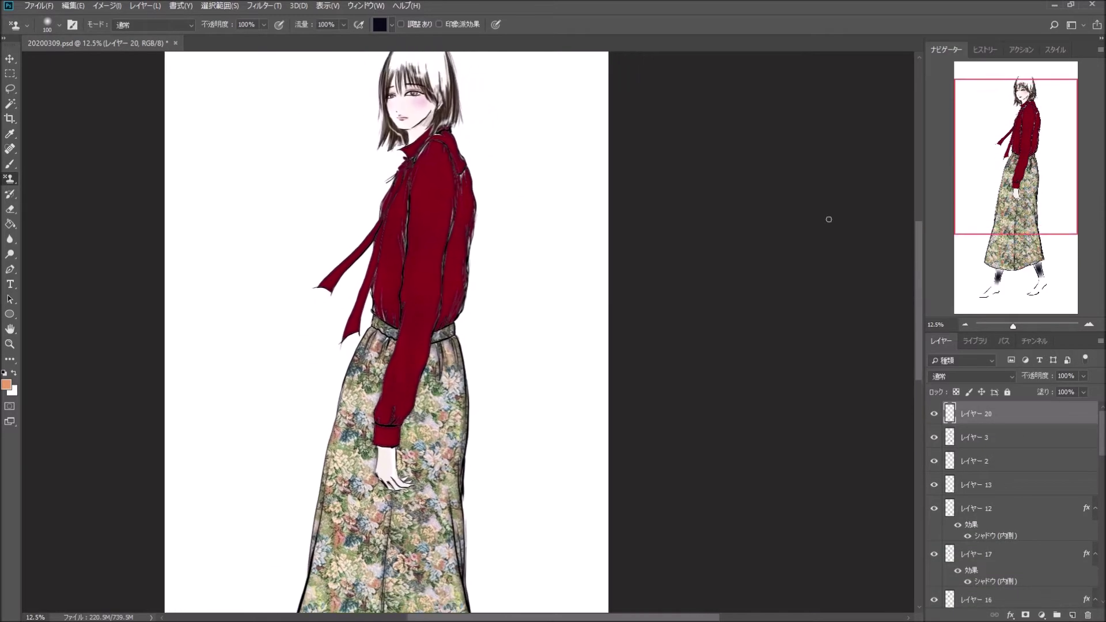
pyautogui.press('w')
pyautogui.click(545, 298)
pyautogui.click(220, 6)
pyautogui.click(242, 54)
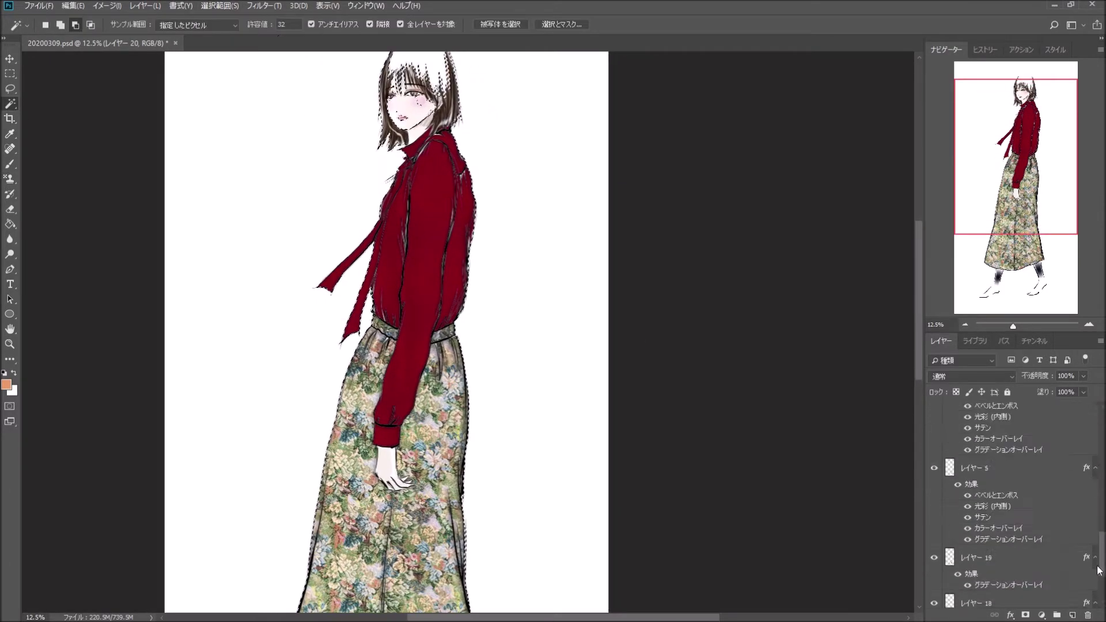
# Paint black brush strokes along the scarf and blouse edge inside the selection.
pyautogui.click(10, 164)
pyautogui.click(52, 24)
pyautogui.press('Escape')
pyautogui.press('d')
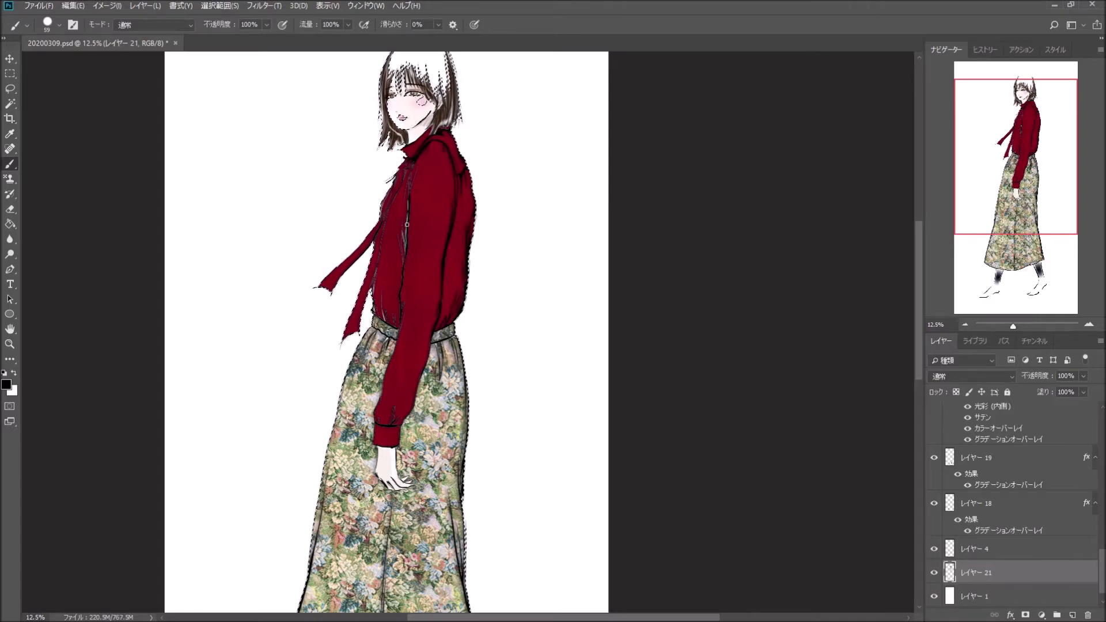
pyautogui.moveTo(407, 225); pyautogui.dragTo(407, 241)
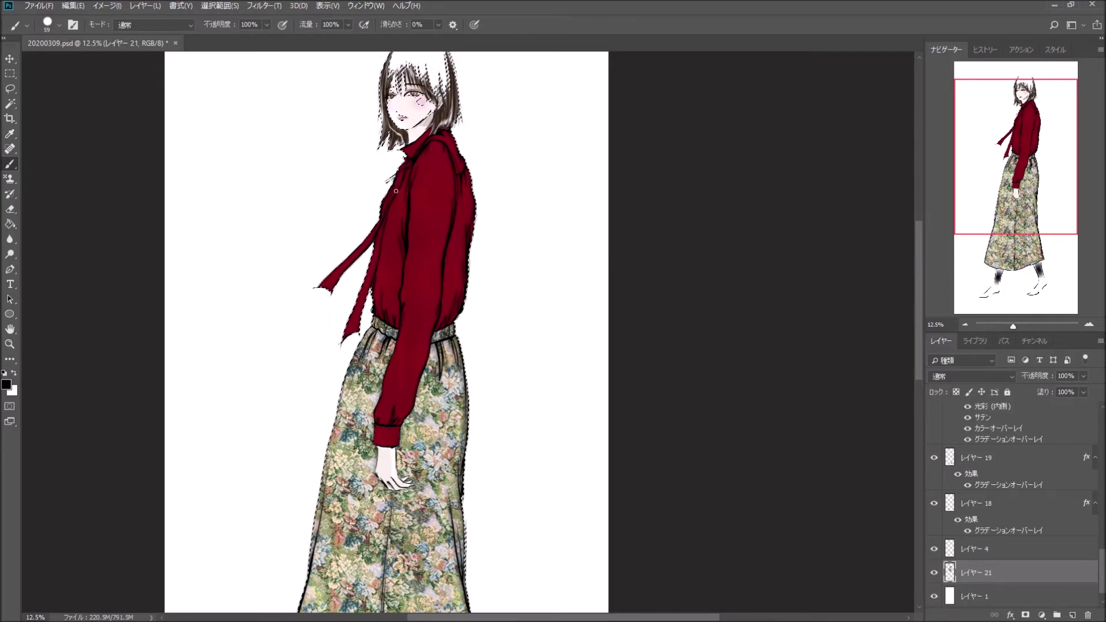
# Enlarge the brush to 120, zoom out to the whole figure, and deselect.
pyautogui.scroll(-5, 694, 250)
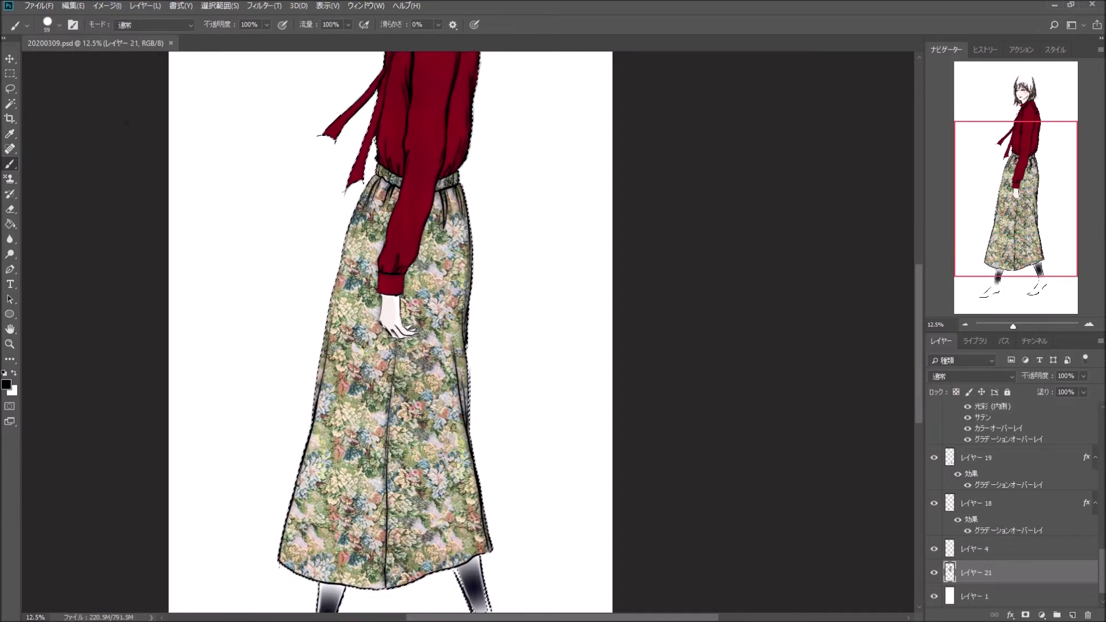
pyautogui.rightClick(127, 122)
pyautogui.click(339, 256)
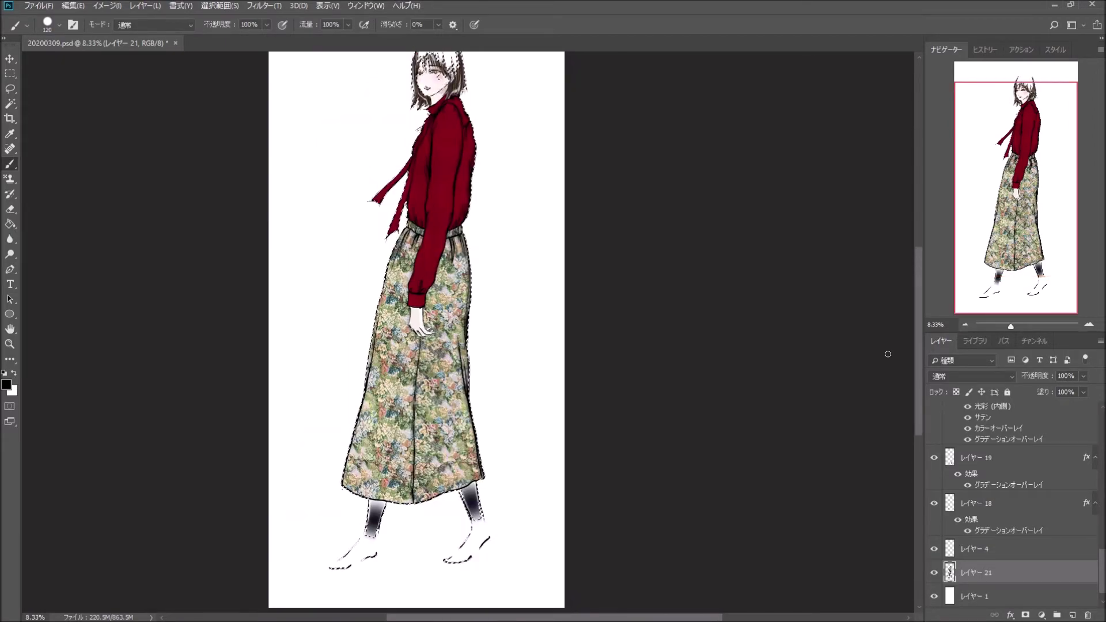
pyautogui.hotkey('ctrl', '-')
pyautogui.click(219, 6)
pyautogui.click(242, 79)
pyautogui.press('v')
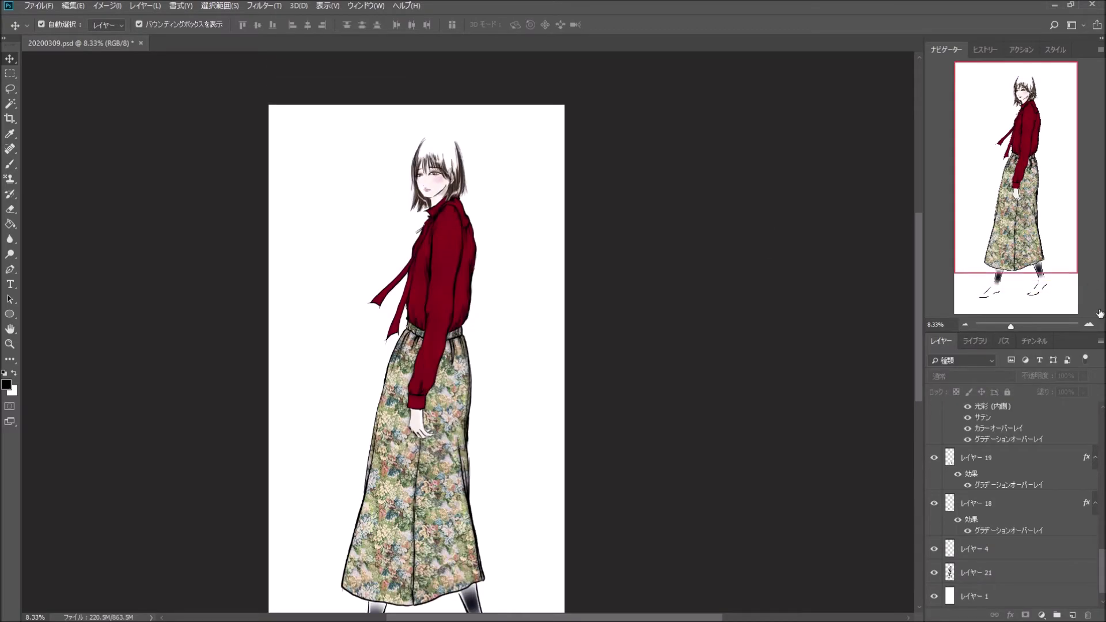
pyautogui.hotkey('ctrl', '+')
pyautogui.scroll(-5, 851, 331)
pyautogui.scroll(4, 852, 331)
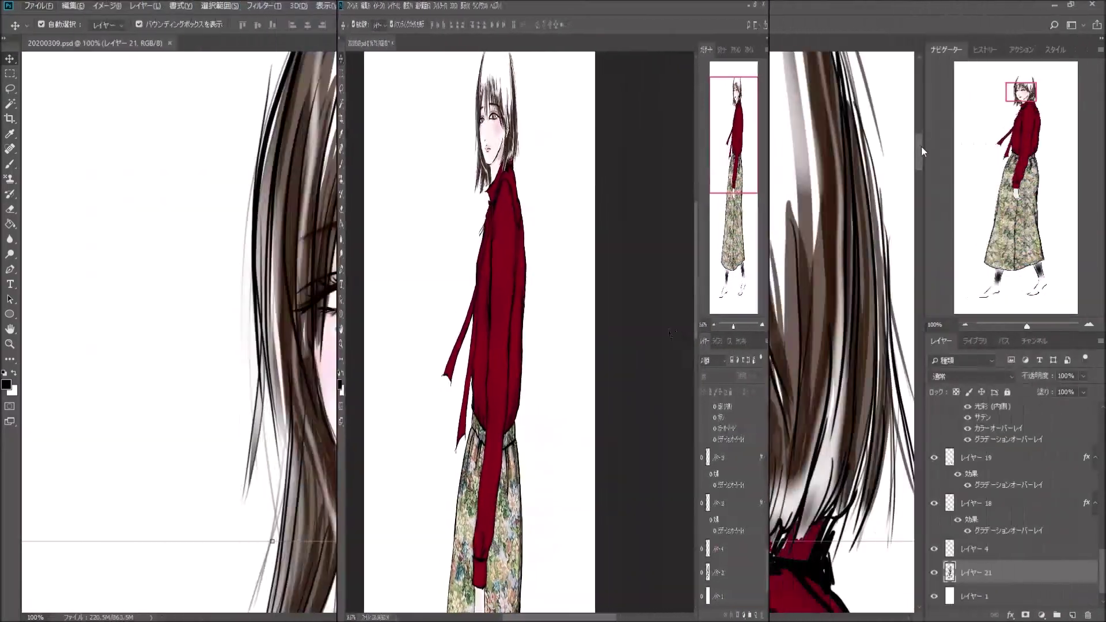
pyautogui.scroll(-2, 921, 148)
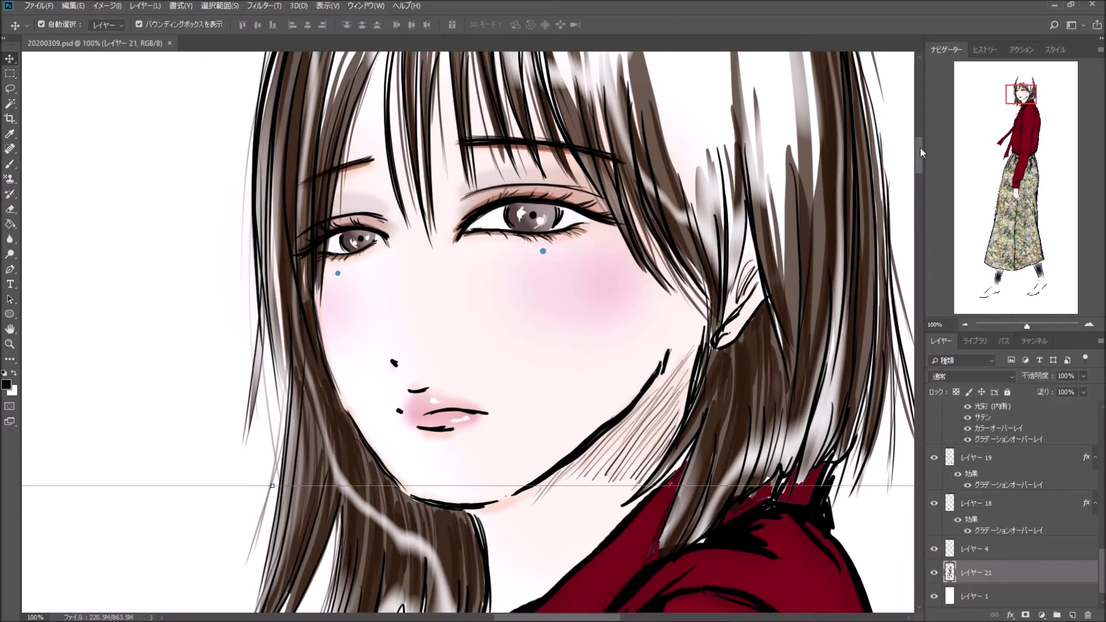
pyautogui.scroll(-2, 921, 148)
pyautogui.scroll(-2, 921, 148)
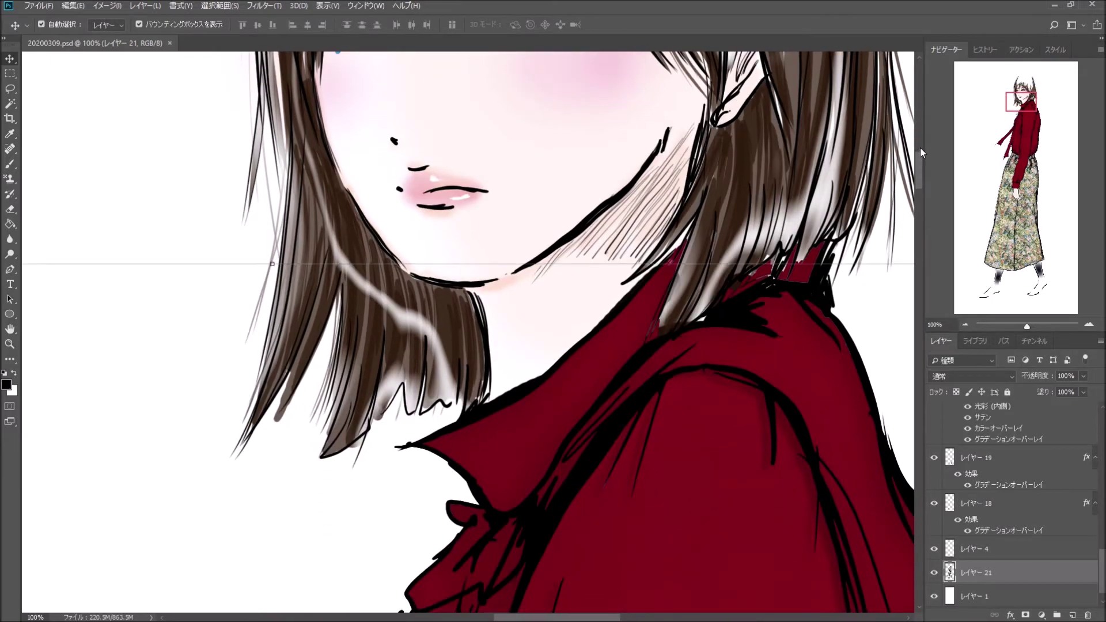
pyautogui.scroll(-2, 921, 147)
pyautogui.scroll(-2, 921, 147)
pyautogui.scroll(-1, 921, 147)
pyautogui.scroll(1, 921, 148)
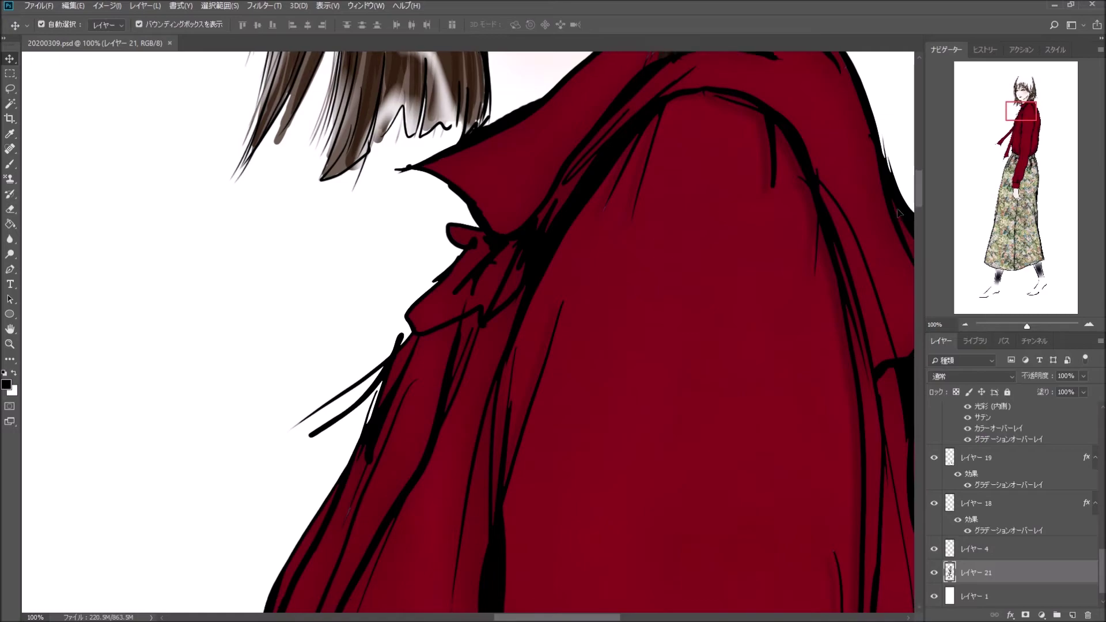
pyautogui.scroll(-1, 894, 212)
pyautogui.scroll(-1, 897, 209)
pyautogui.scroll(-1, 897, 209)
pyautogui.scroll(-1, 897, 208)
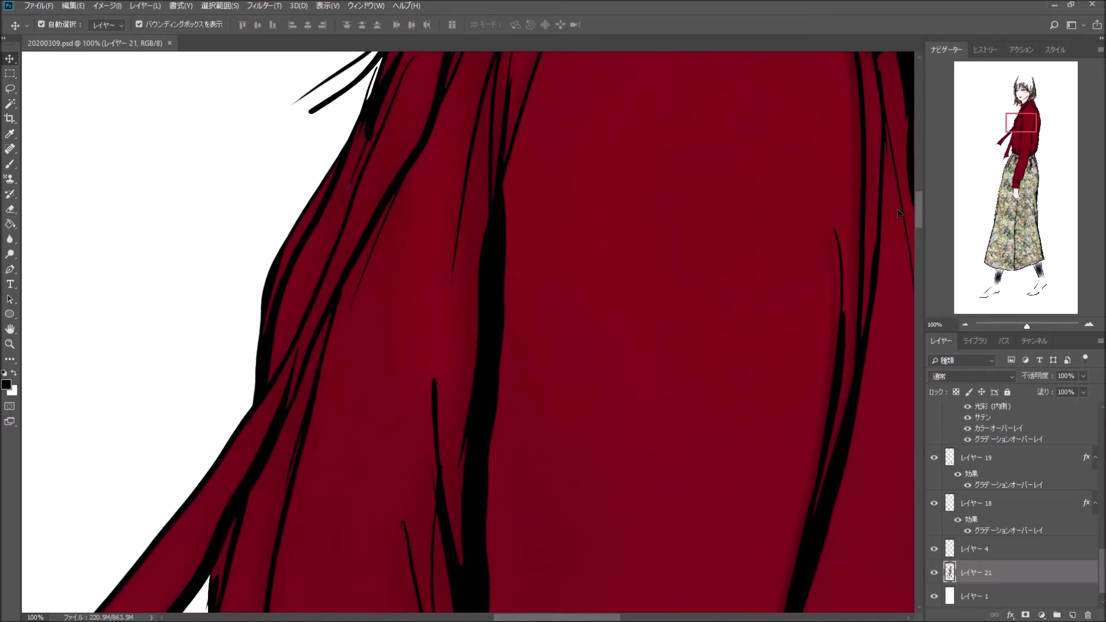
pyautogui.scroll(-1, 897, 209)
pyautogui.scroll(-1, 897, 208)
pyautogui.scroll(-1, 897, 209)
pyautogui.scroll(-1, 897, 209)
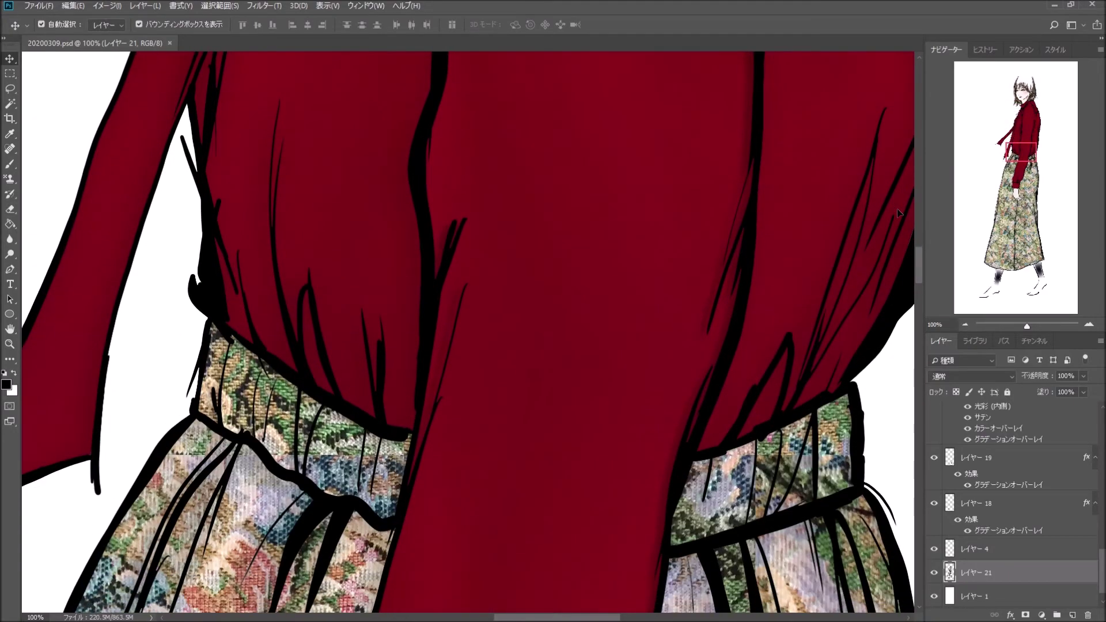
pyautogui.scroll(-1, 897, 209)
pyautogui.scroll(-1, 897, 210)
pyautogui.scroll(-1, 897, 209)
pyautogui.scroll(-2, 897, 213)
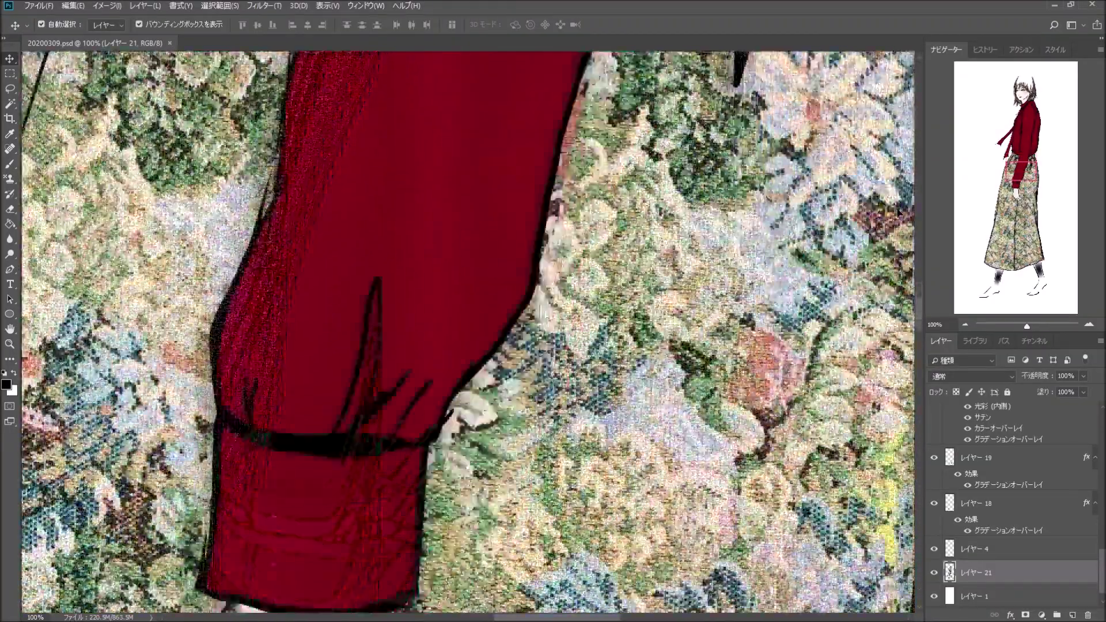
pyautogui.scroll(-2, 897, 213)
pyautogui.scroll(-2, 897, 213)
pyautogui.scroll(-2, 897, 213)
pyautogui.scroll(-2, 897, 214)
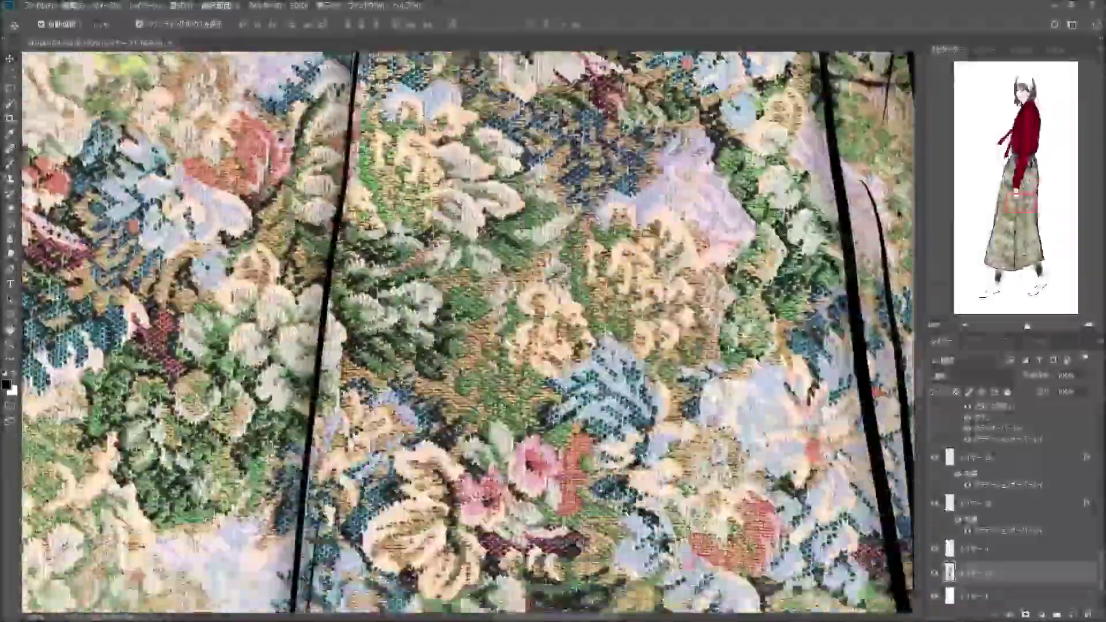
pyautogui.scroll(-2, 897, 213)
pyautogui.scroll(-2, 897, 213)
pyautogui.scroll(-2, 897, 213)
pyautogui.scroll(-2, 897, 213)
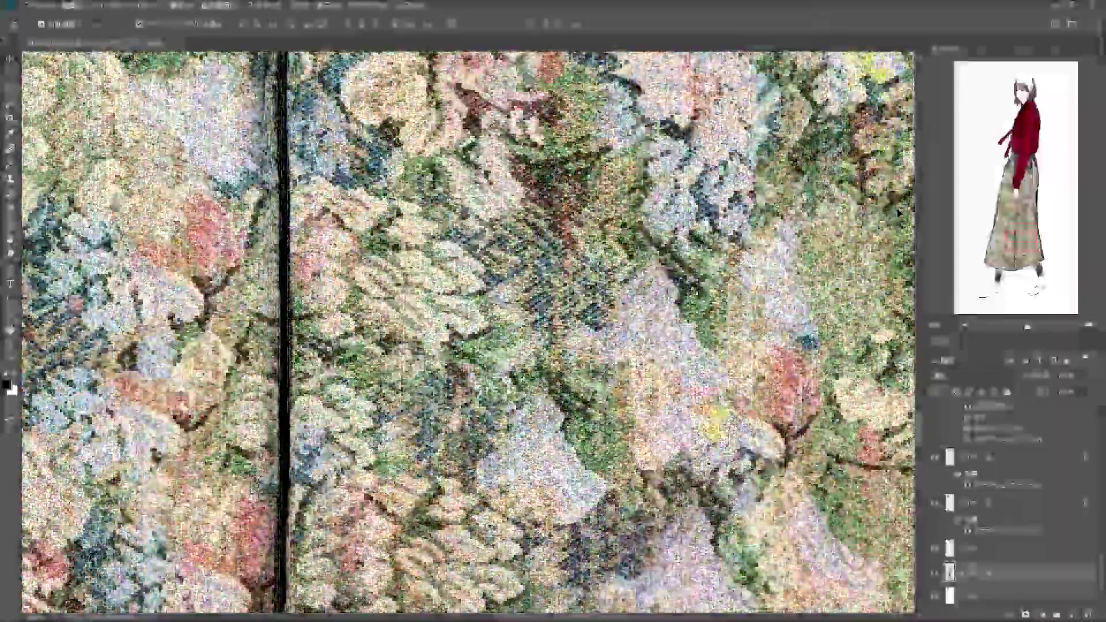
pyautogui.scroll(-2, 897, 213)
pyautogui.scroll(-2, 897, 213)
pyautogui.scroll(-2, 897, 213)
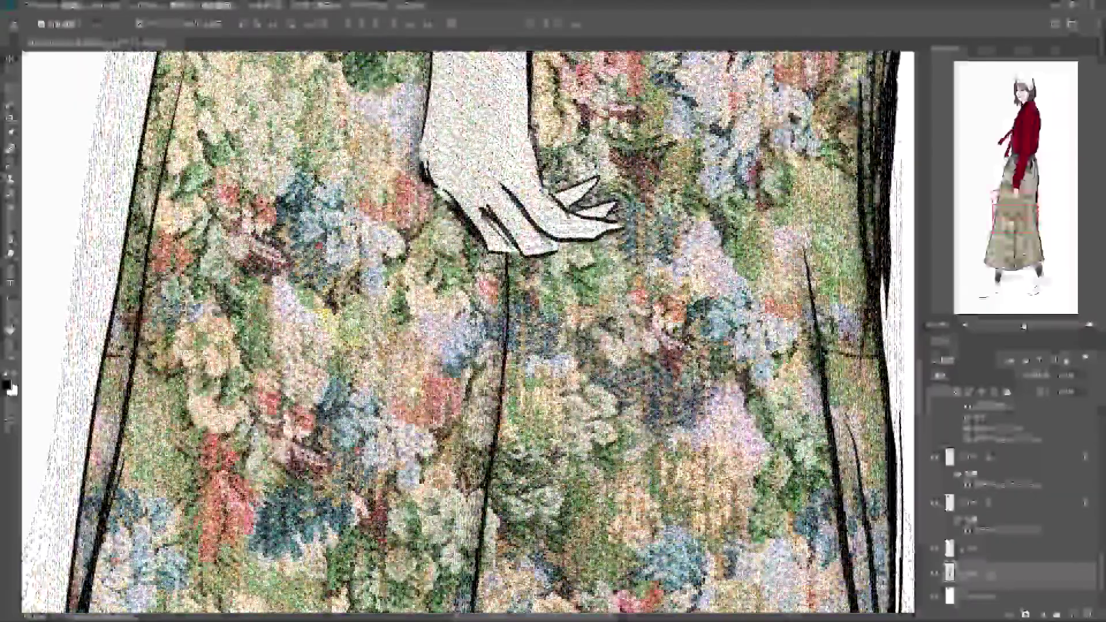
pyautogui.scroll(2, 450, 551)
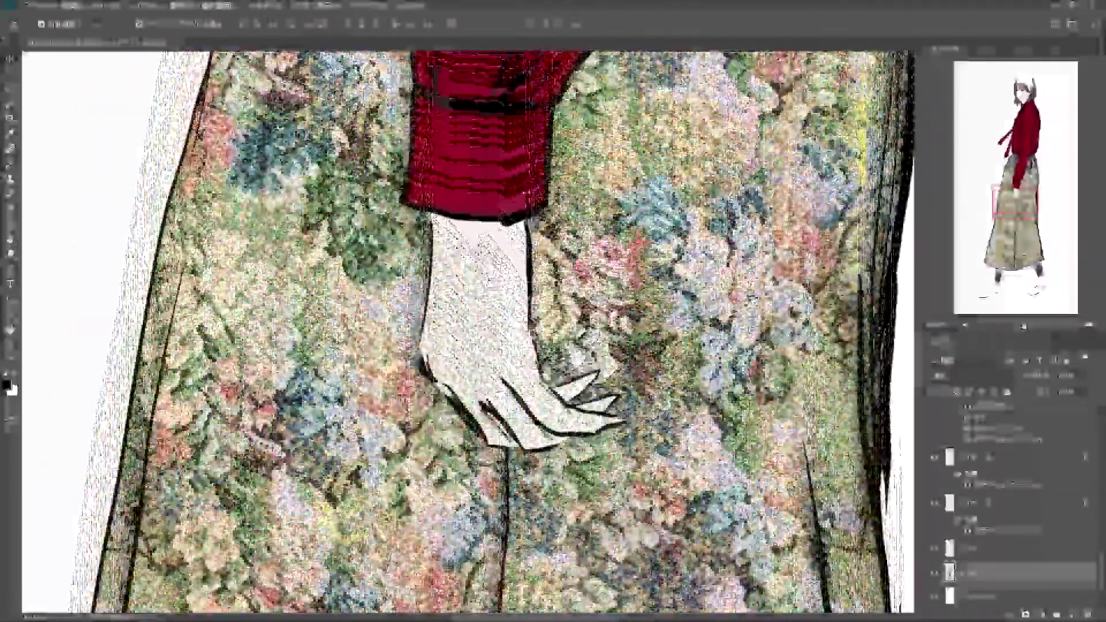
pyautogui.scroll(2, 450, 551)
pyautogui.scroll(2, 450, 552)
pyautogui.scroll(2, 450, 551)
pyautogui.scroll(3, 450, 551)
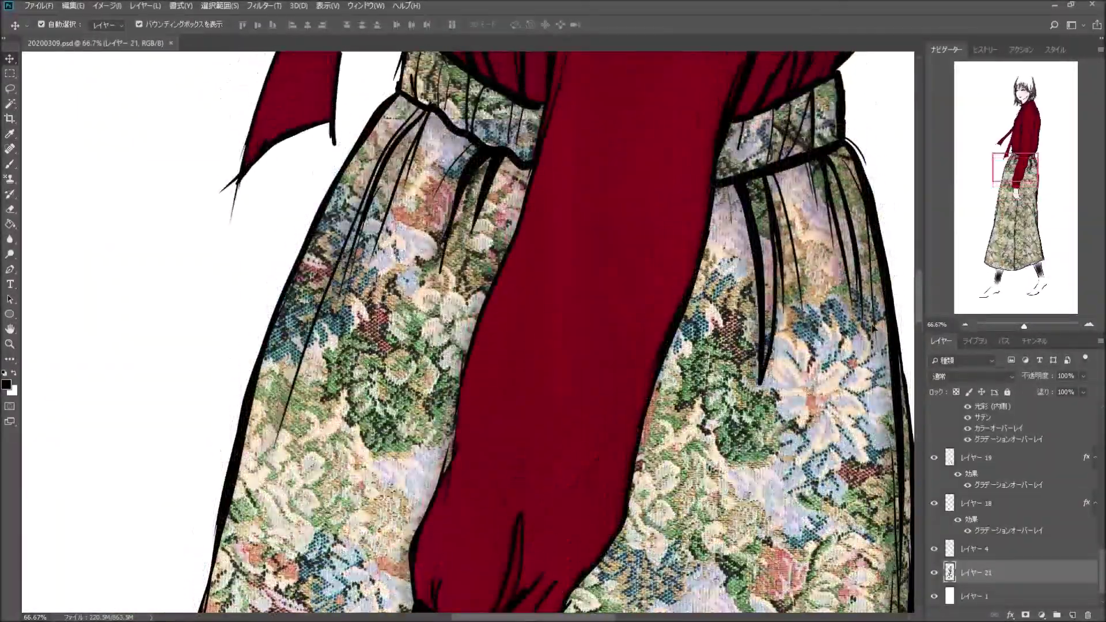
pyautogui.scroll(3, 553, 495)
pyautogui.scroll(3, 663, 438)
pyautogui.scroll(3, 872, 327)
pyautogui.scroll(3, 873, 326)
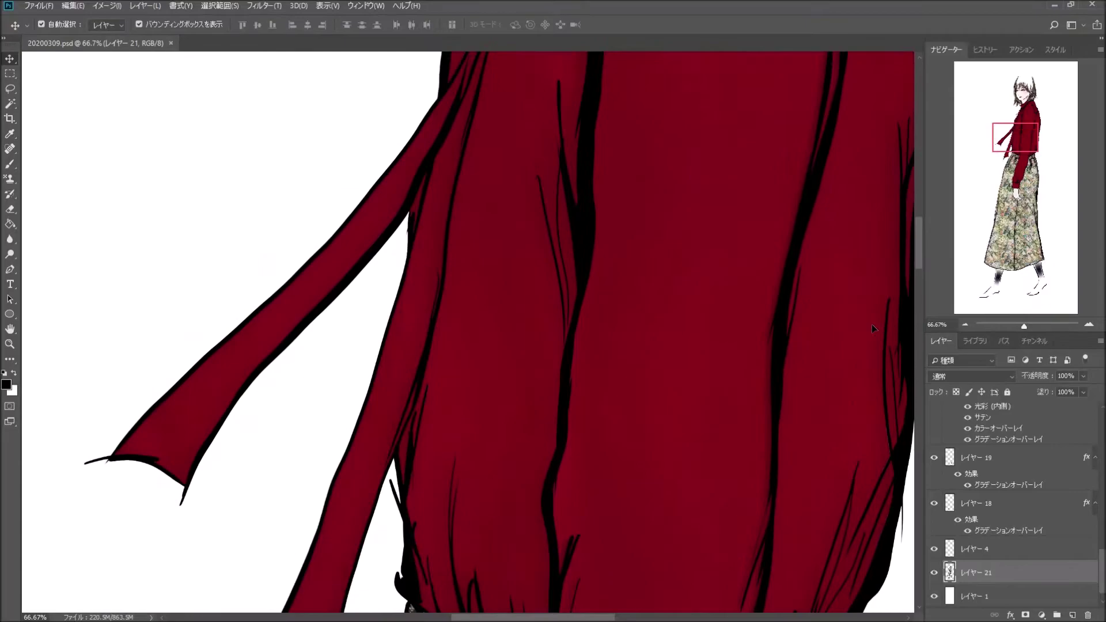
pyautogui.scroll(3, 873, 326)
pyautogui.scroll(3, 872, 325)
pyautogui.scroll(3, 872, 328)
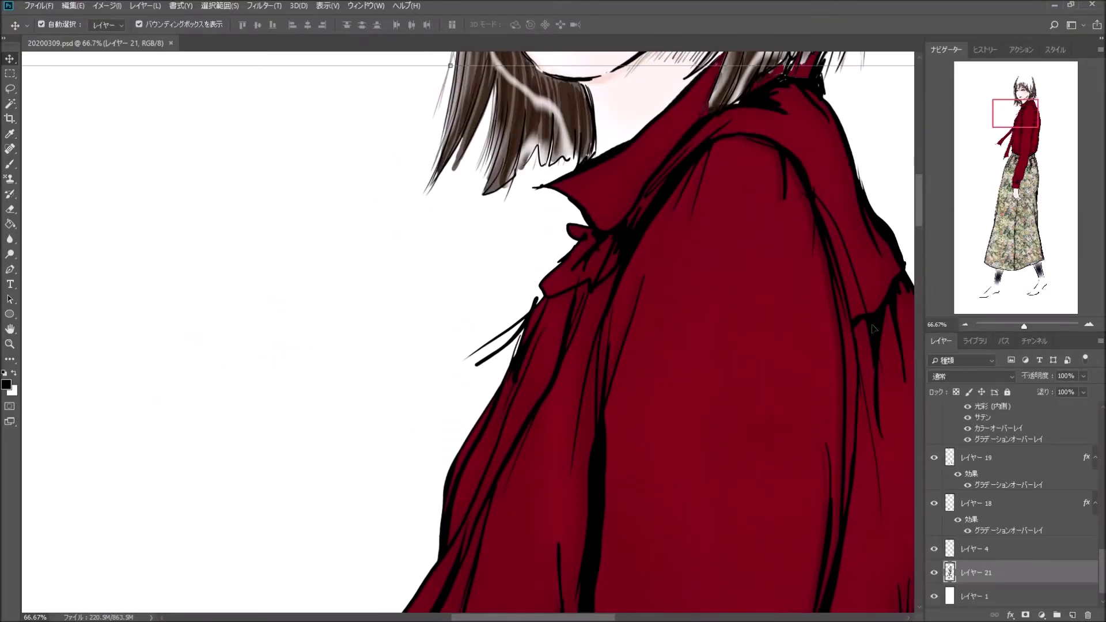
pyautogui.scroll(3, 872, 328)
pyautogui.scroll(3, 872, 328)
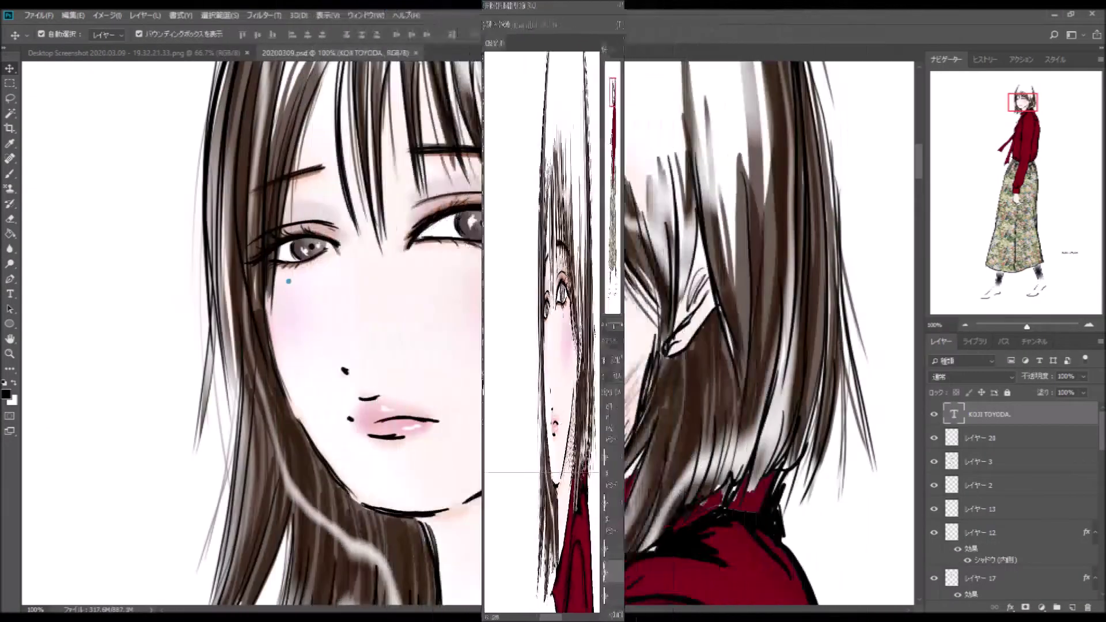